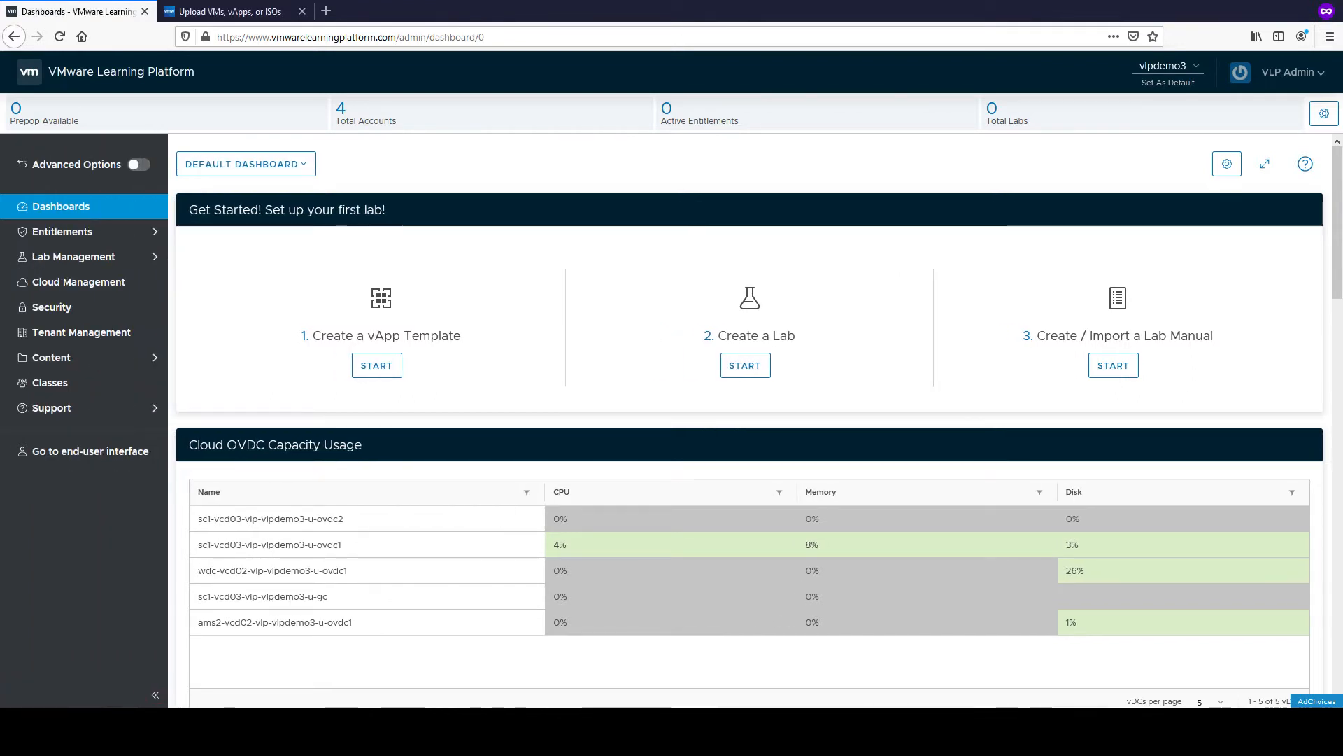
Enable the advanced options and show the Lab Builder templates for the WDC in Wenatchee, WA cloud
click(139, 165)
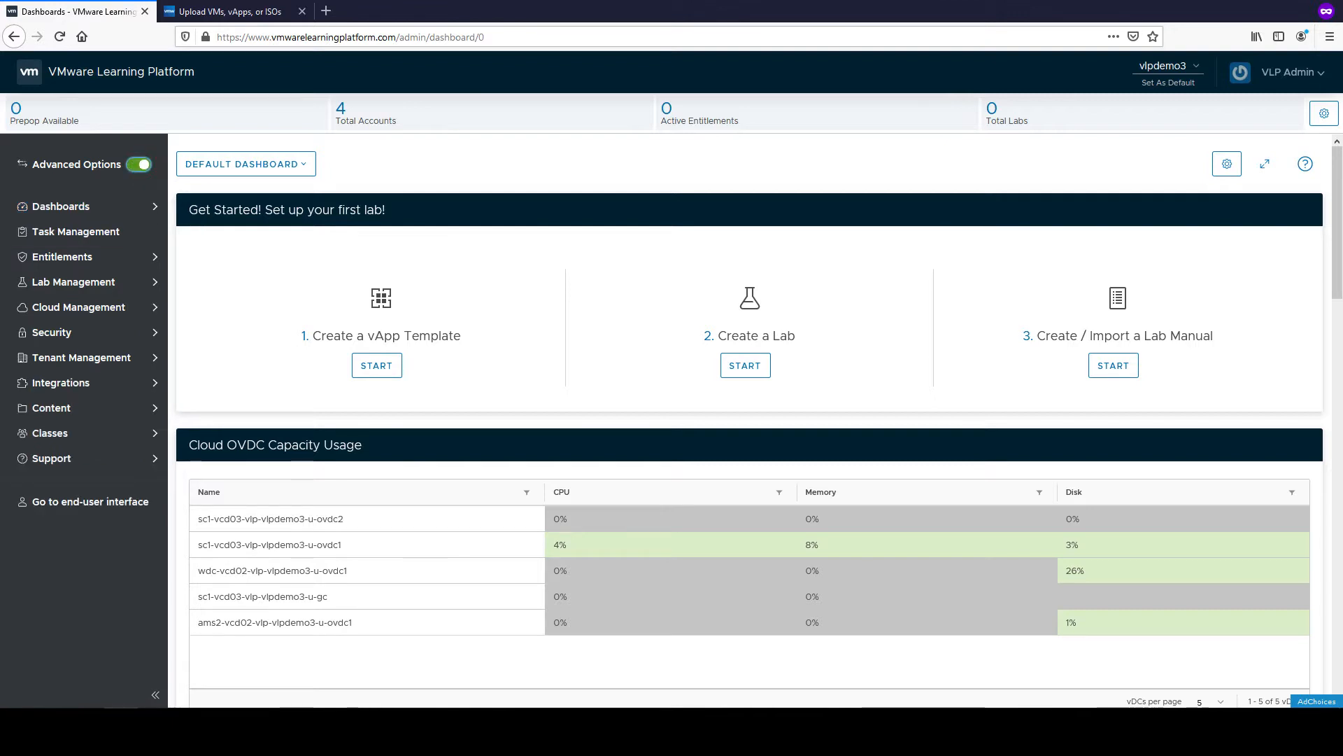
click(73, 282)
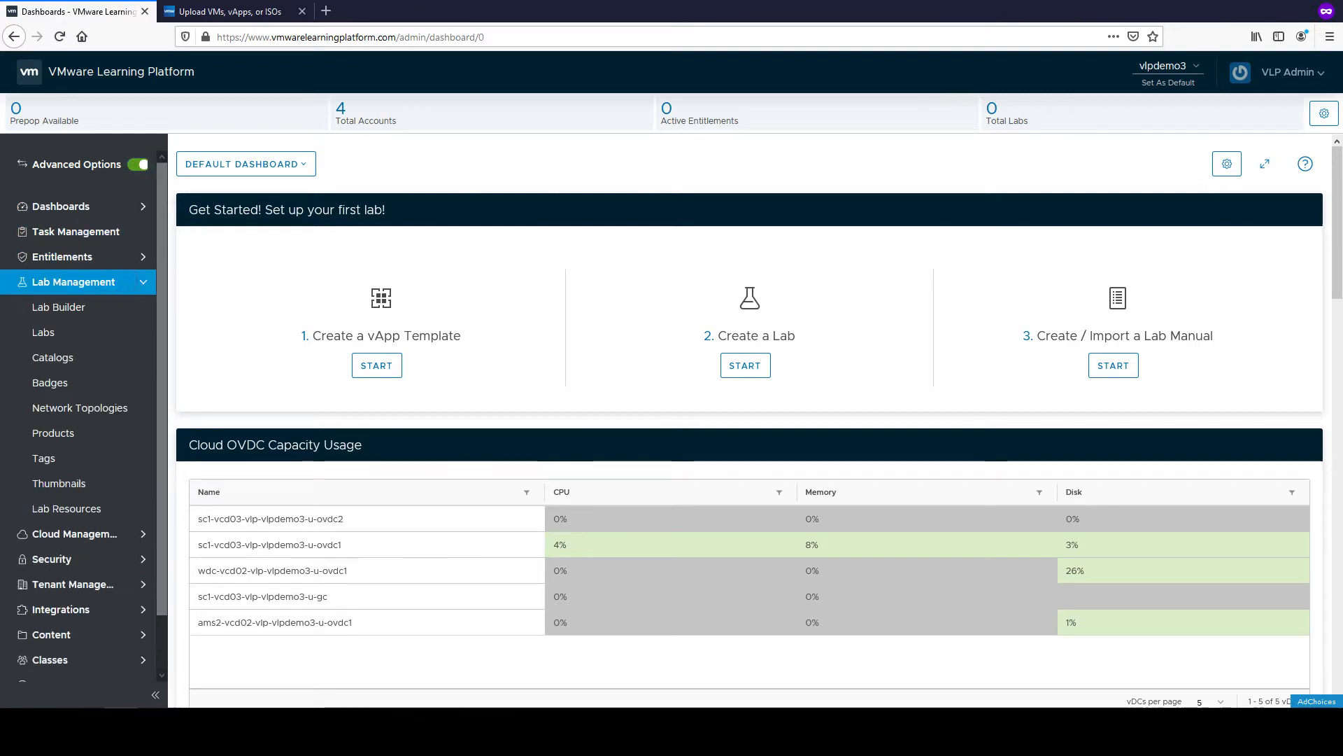
click(58, 307)
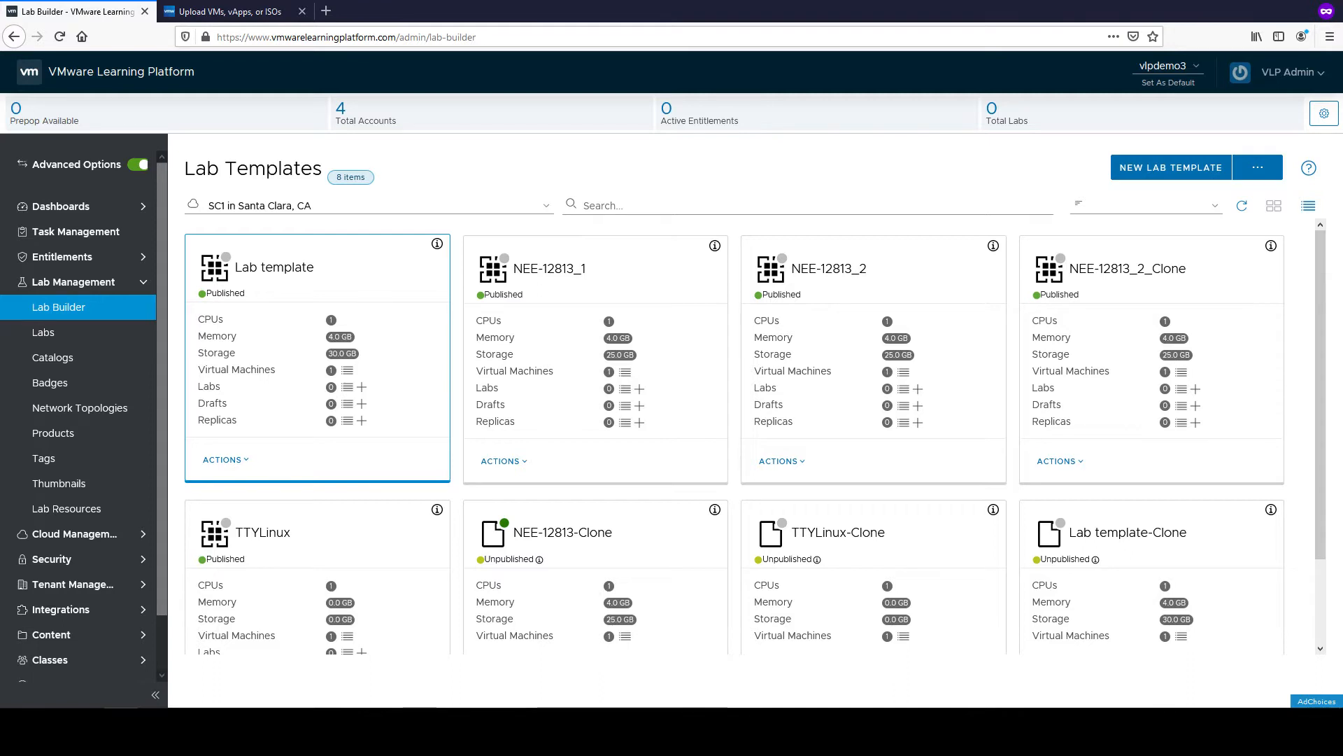
click(357, 210)
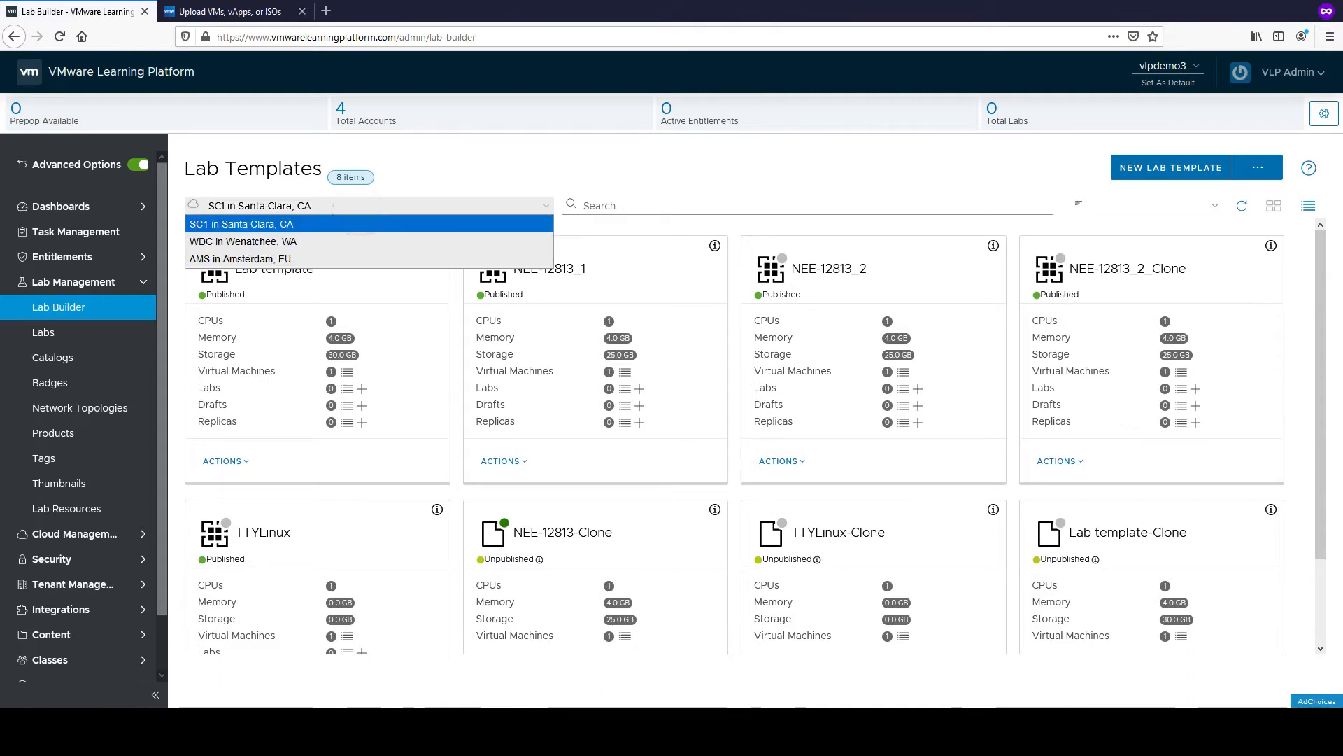
click(358, 242)
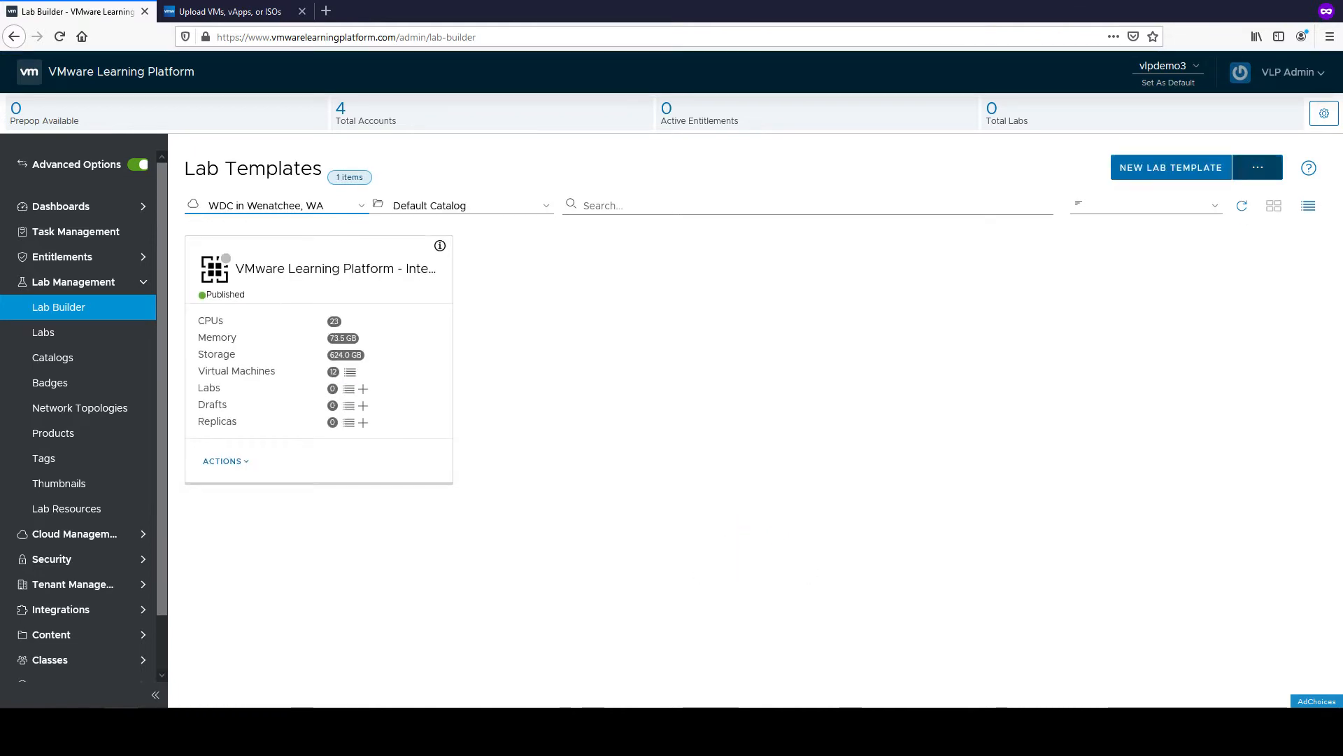
Attach AwesomeVM.mf, AwesomeVM.ovf and AwesomeVM-disk1.vmdk to a new VMs/ISOs upload for the Default Catalog
click(1262, 170)
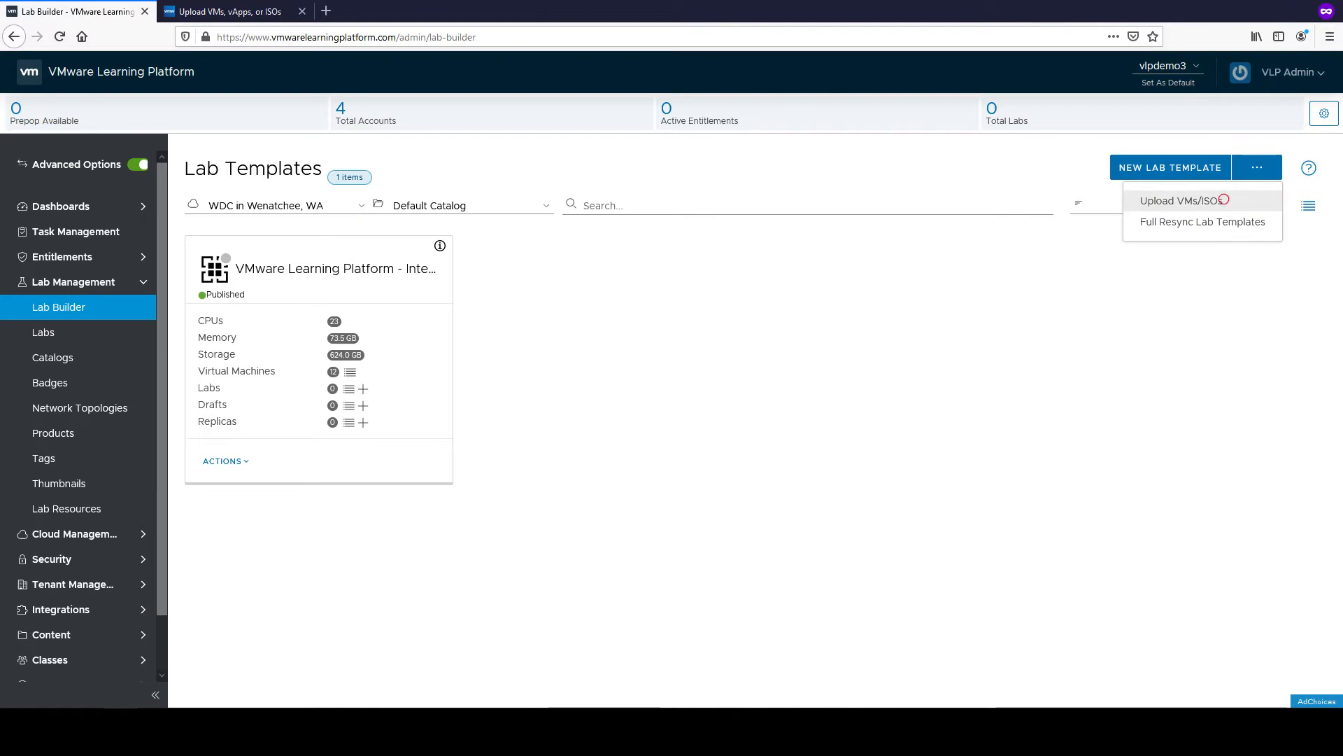
click(1221, 201)
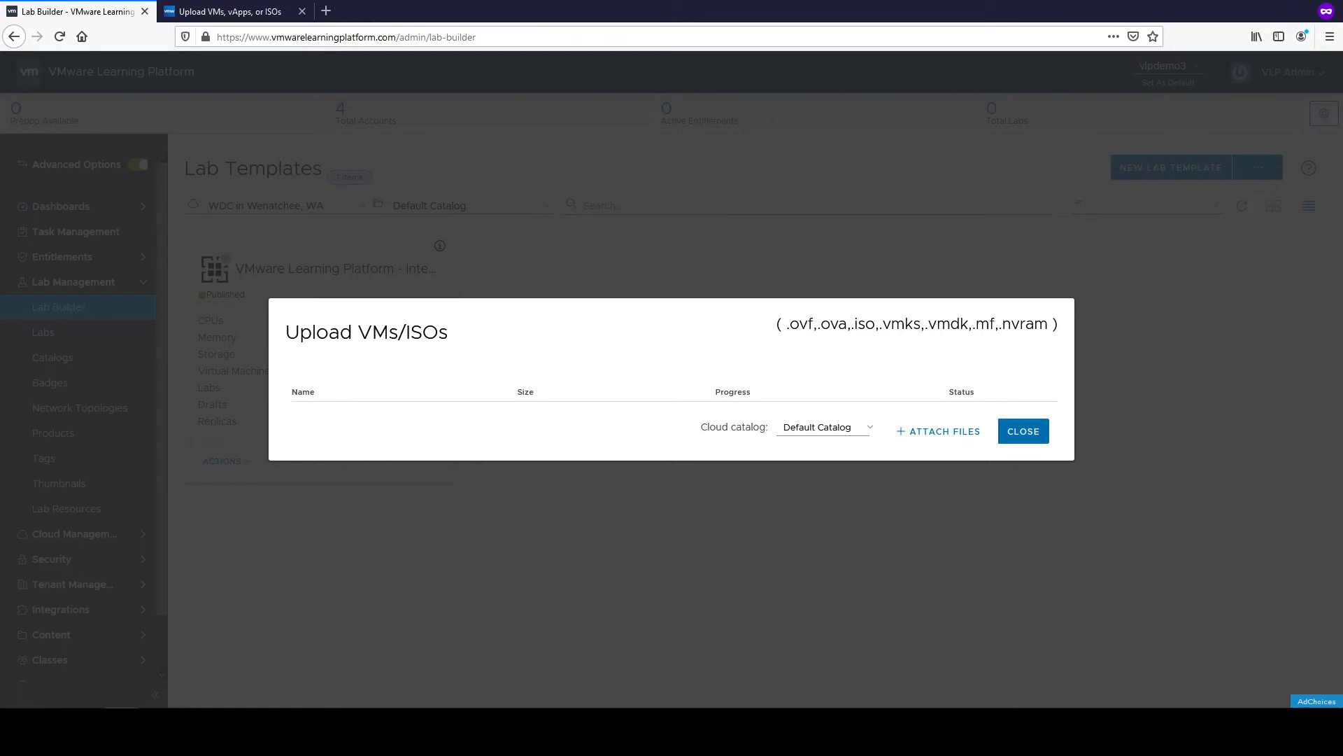
click(823, 427)
click(700, 438)
click(922, 431)
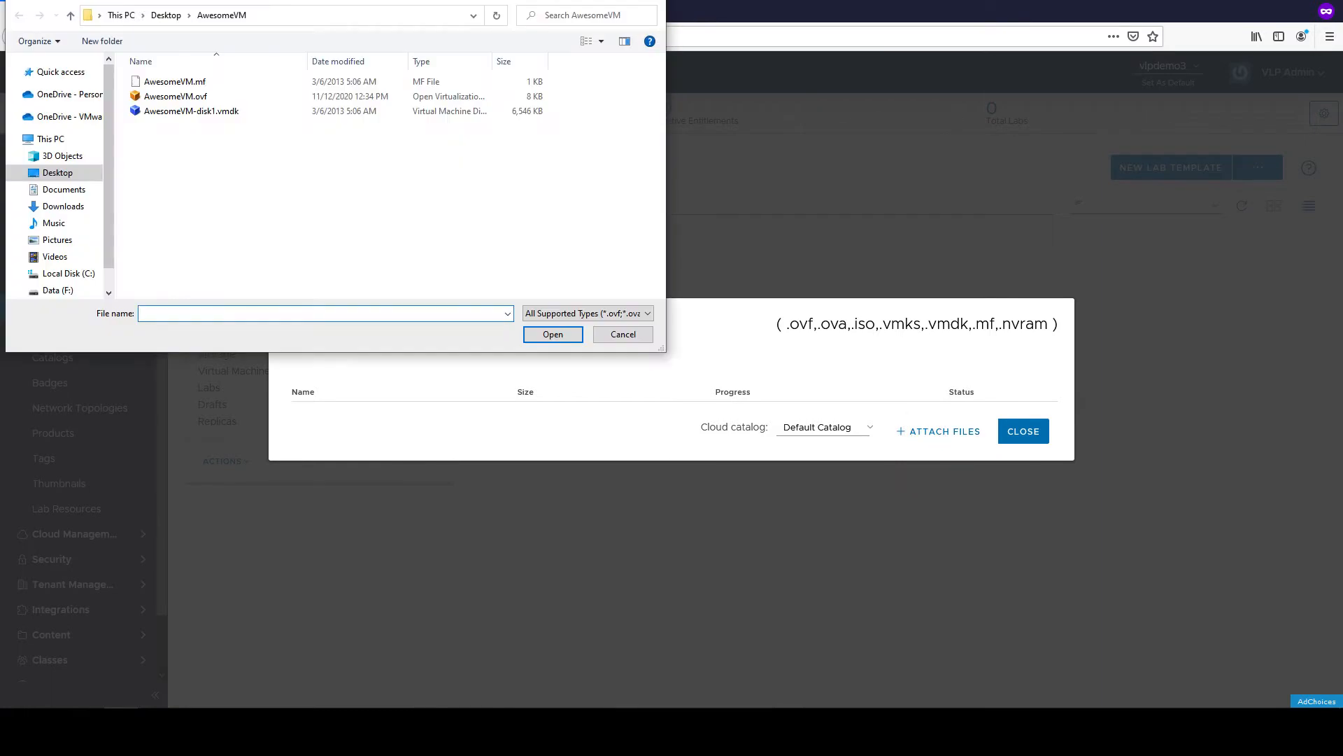
drag(227, 177, 144, 70)
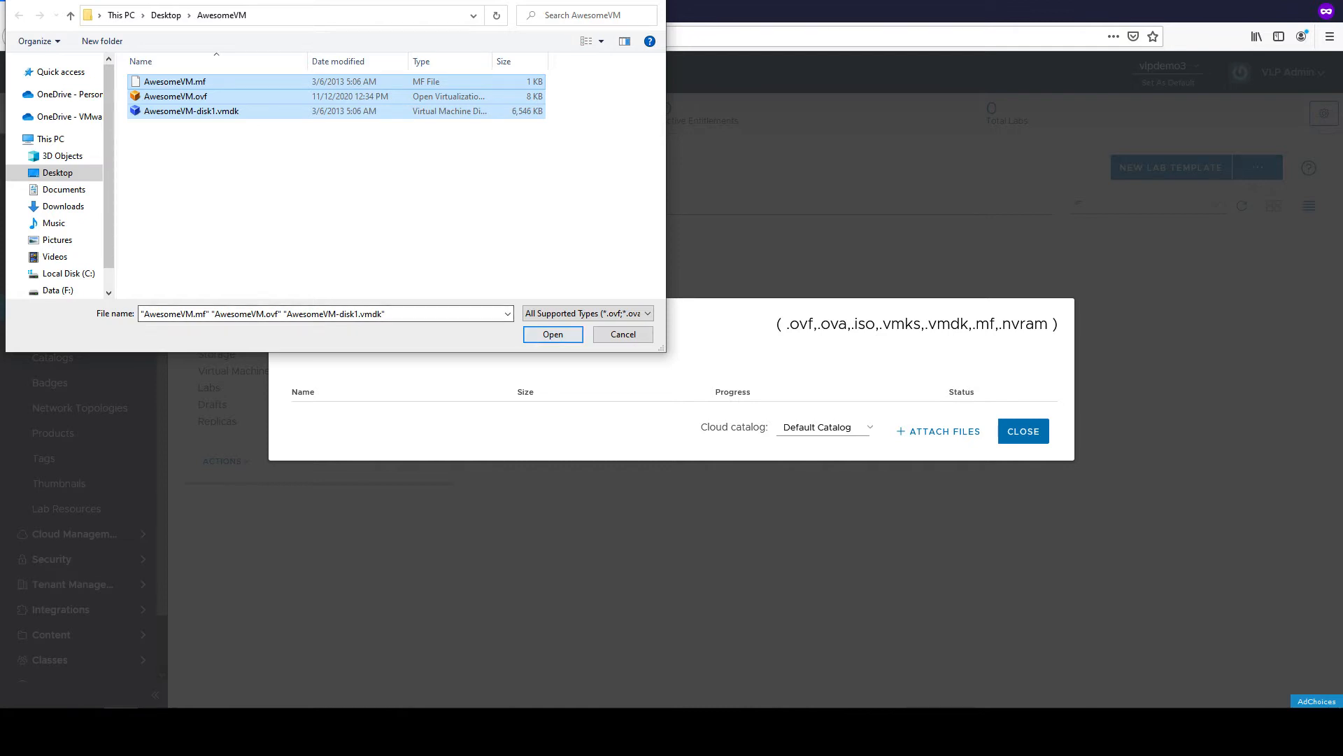
click(533, 335)
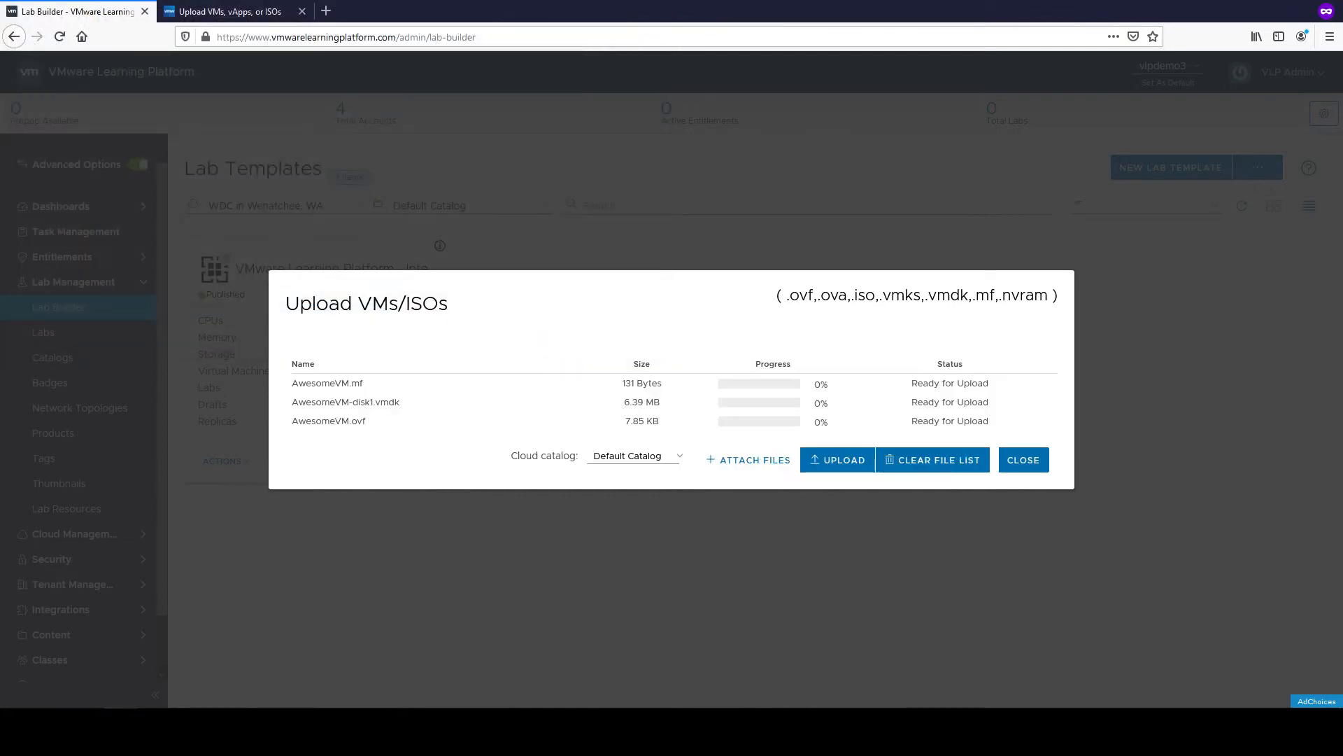
Attach Ubuntu.iso from the Desktop folder to the same upload list
click(754, 460)
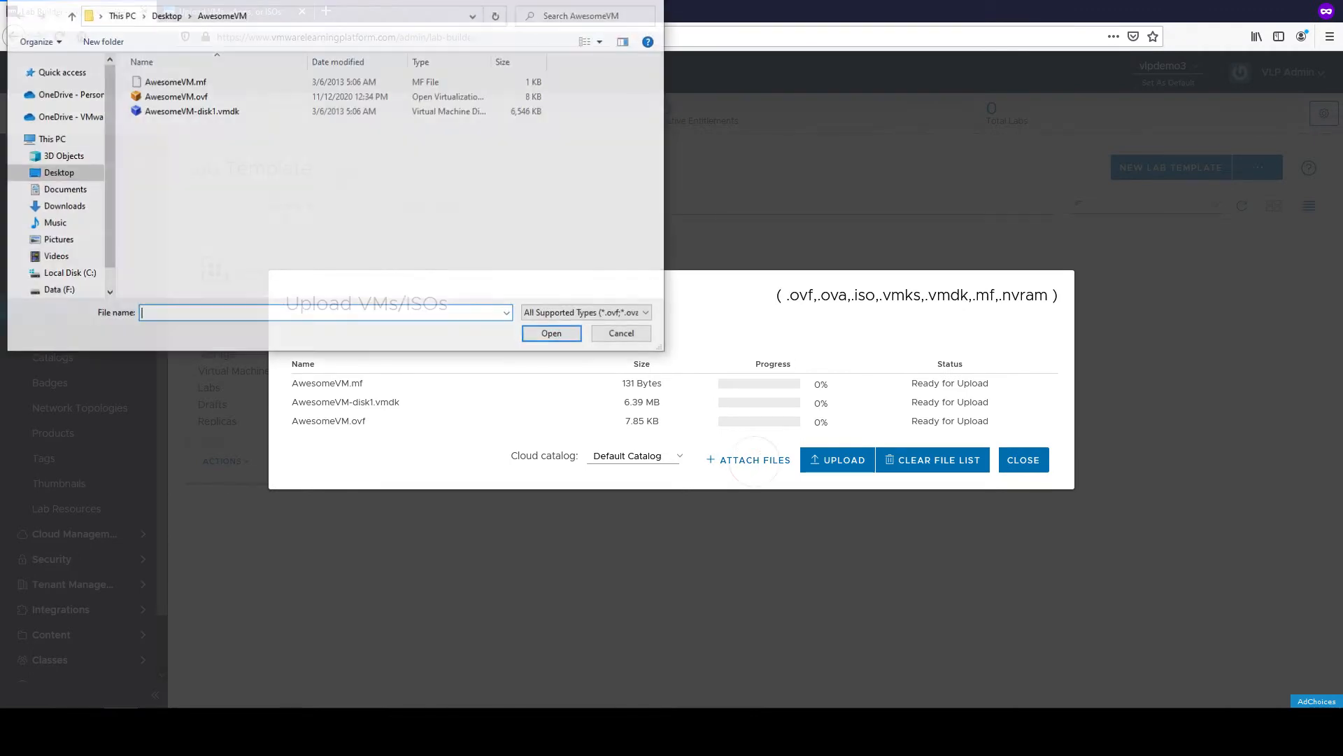
click(168, 14)
click(241, 94)
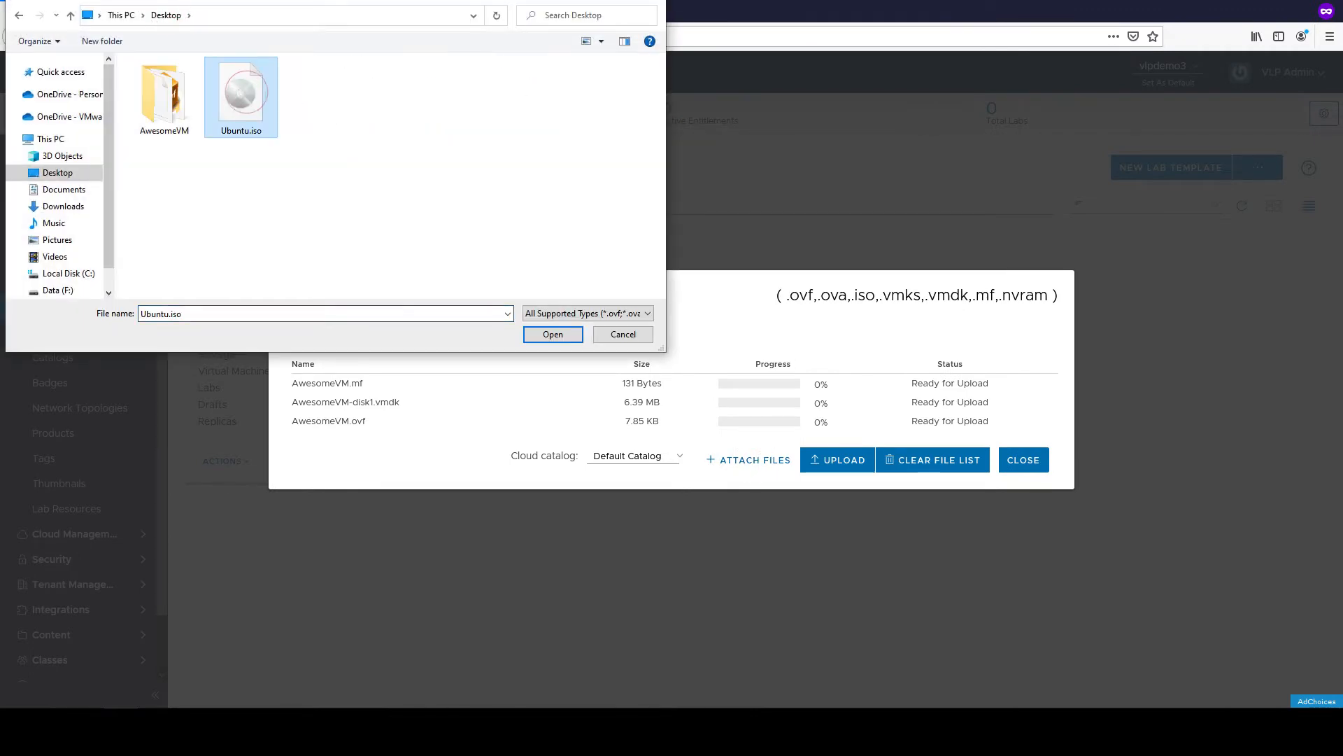
click(543, 335)
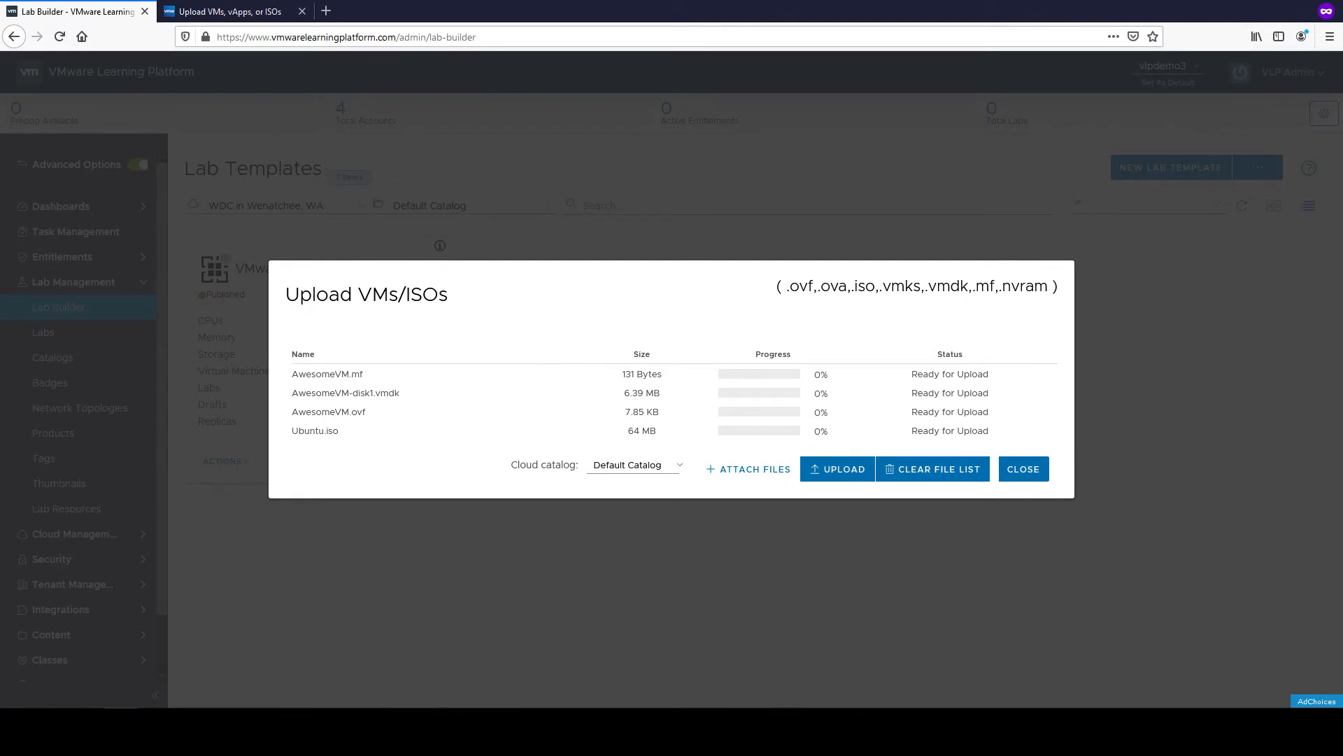
Upload the attached files, clear the file list and close the upload dialog
click(843, 470)
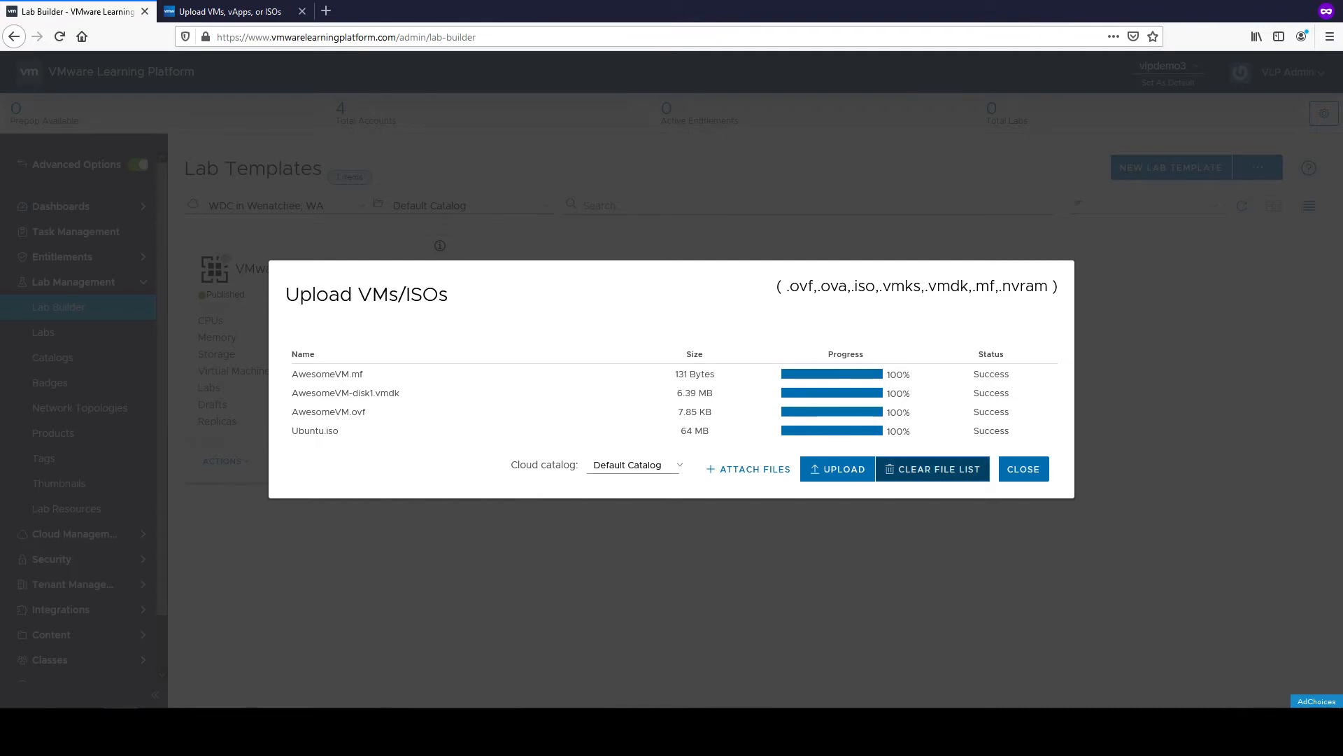
click(933, 468)
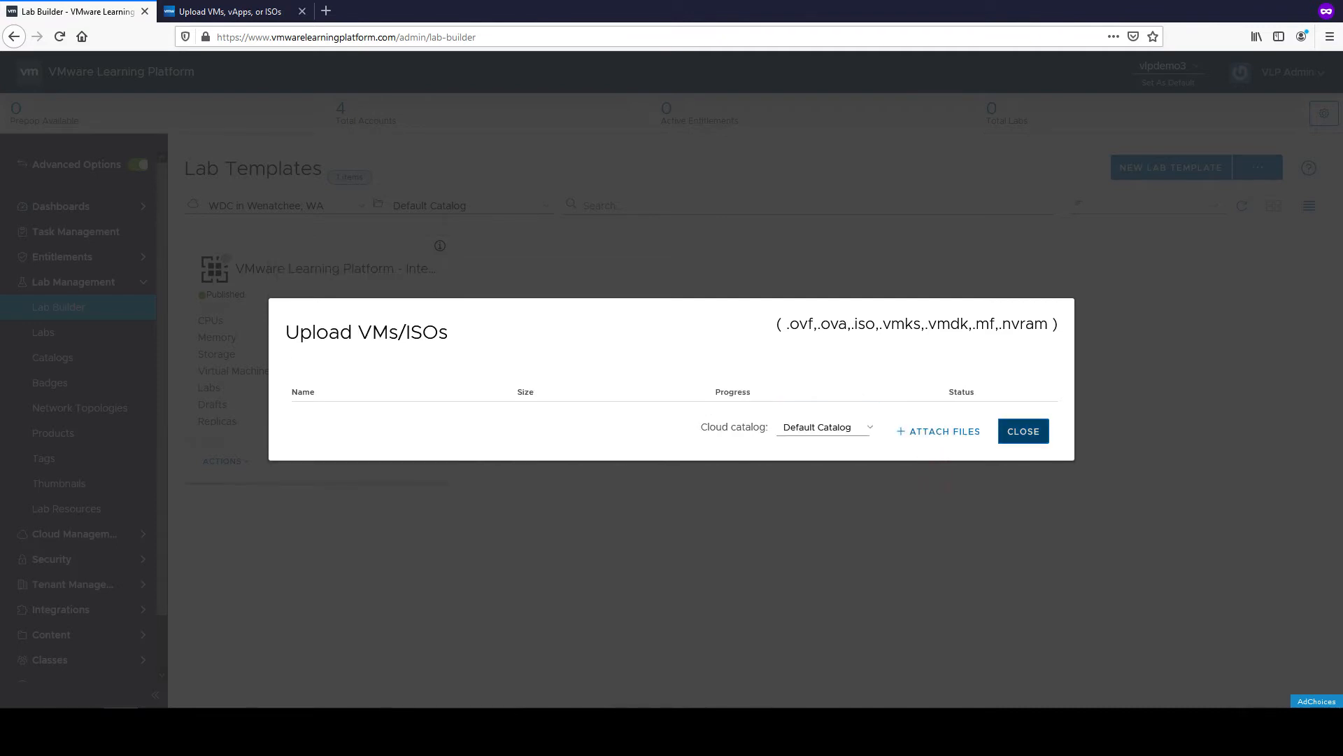
click(1004, 436)
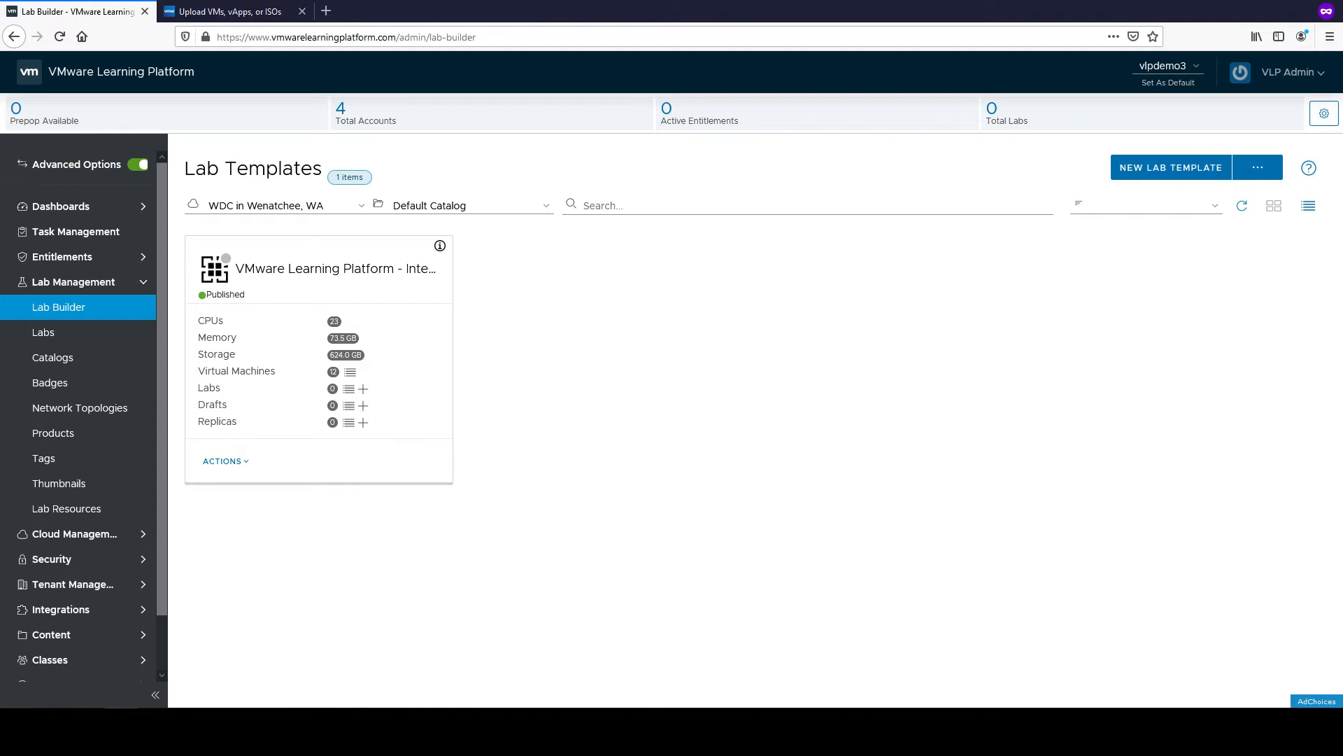
Review the Manage Unresolved Templates/Media and Manage Uploads sections of the default dashboard
click(104, 207)
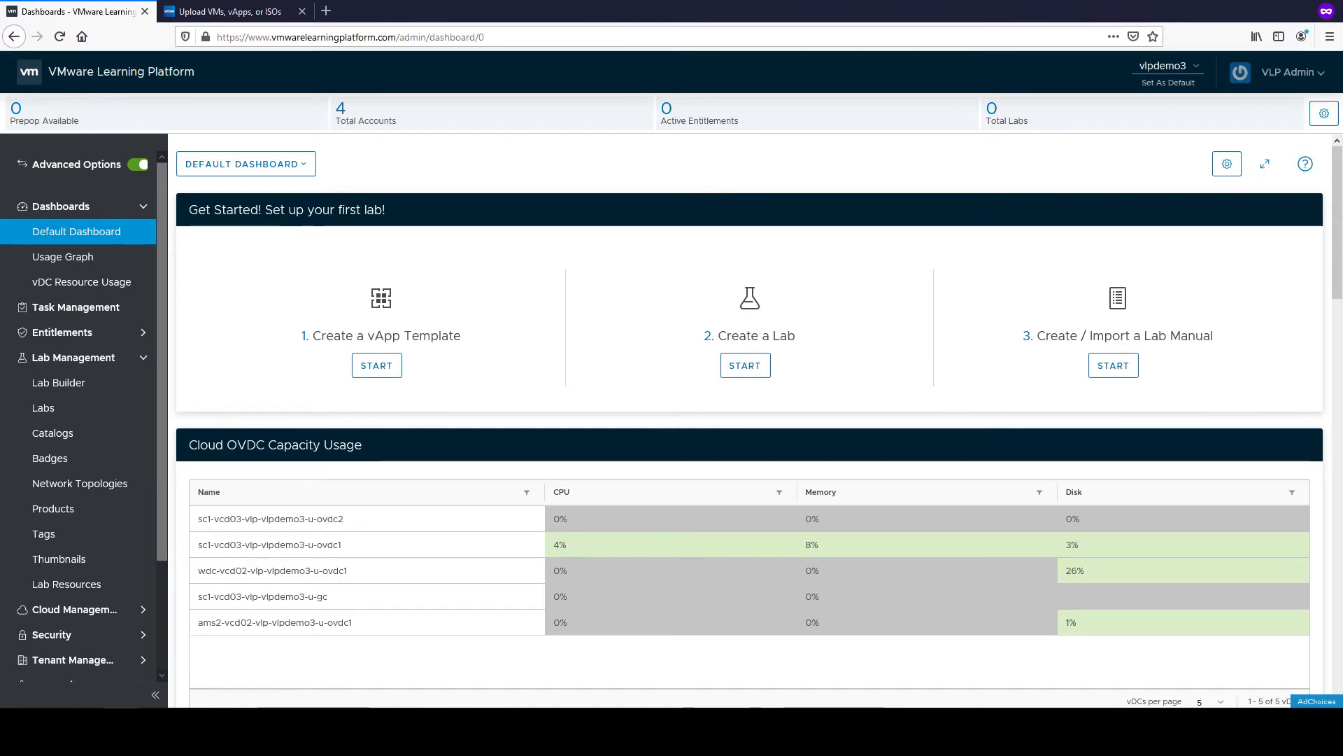
scroll(748, 420, down, 3)
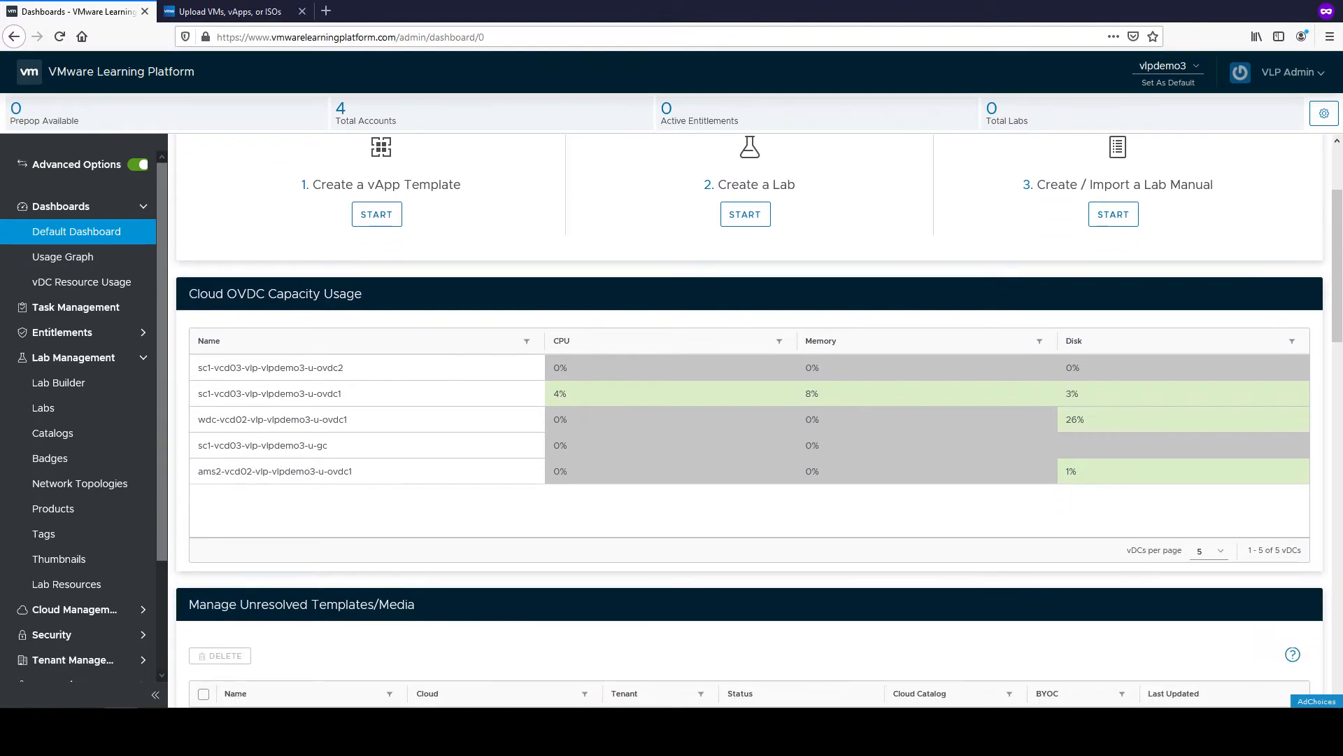
scroll(749, 419, down, 3)
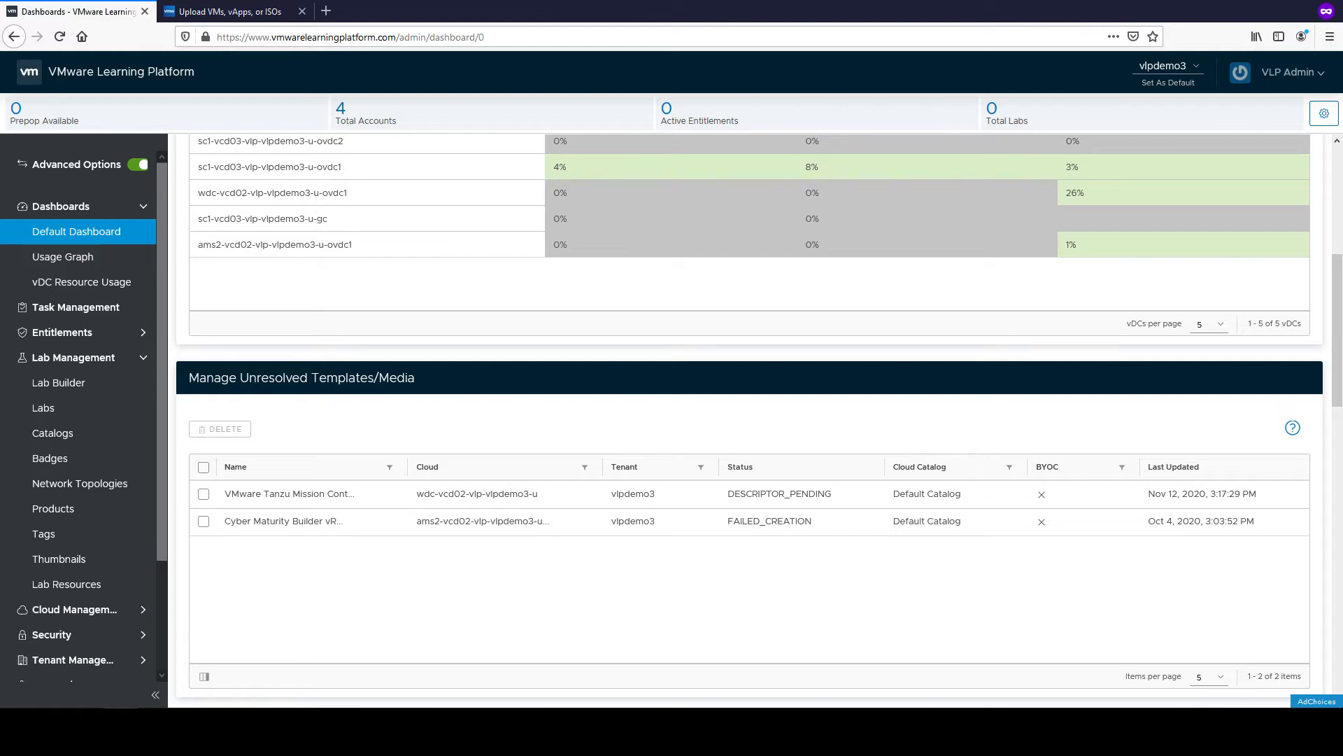
scroll(758, 420, down, 3)
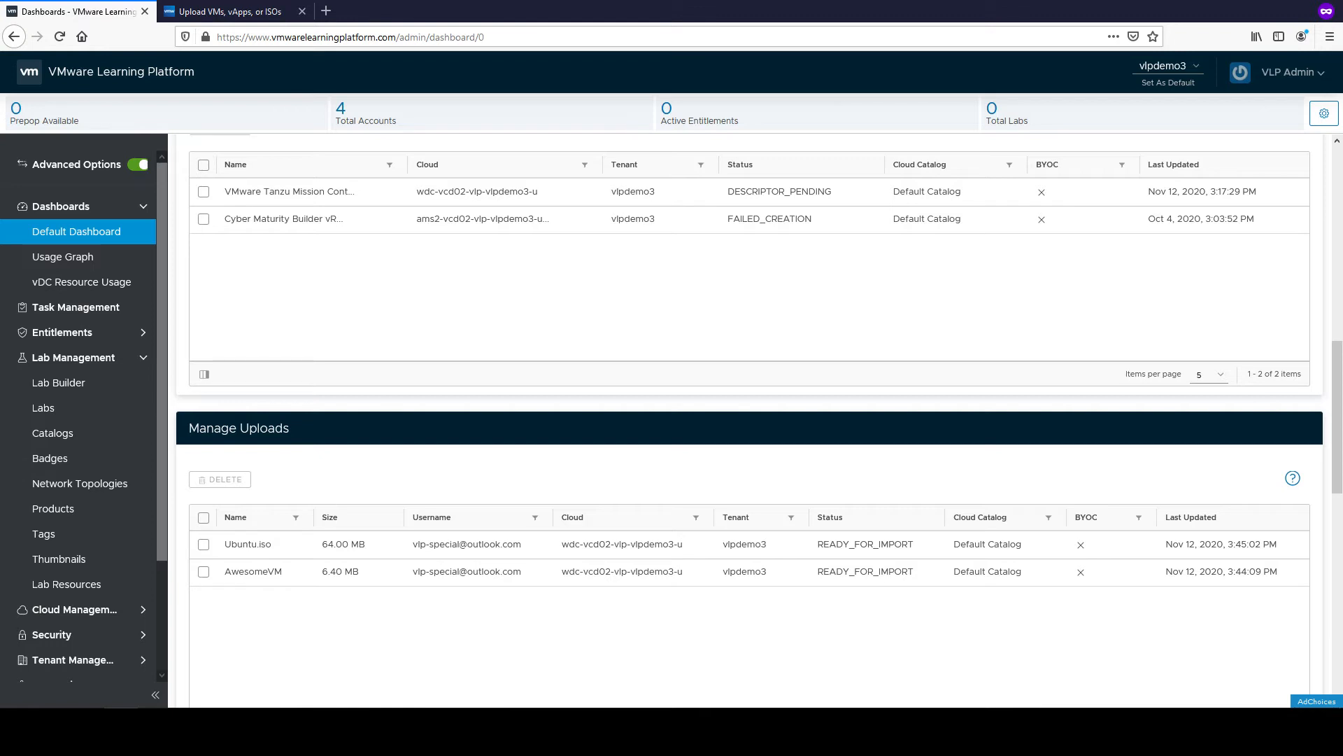
Check the Cloud Media list for the uploaded ISO and return to Manage Uploads on the default dashboard
click(74, 358)
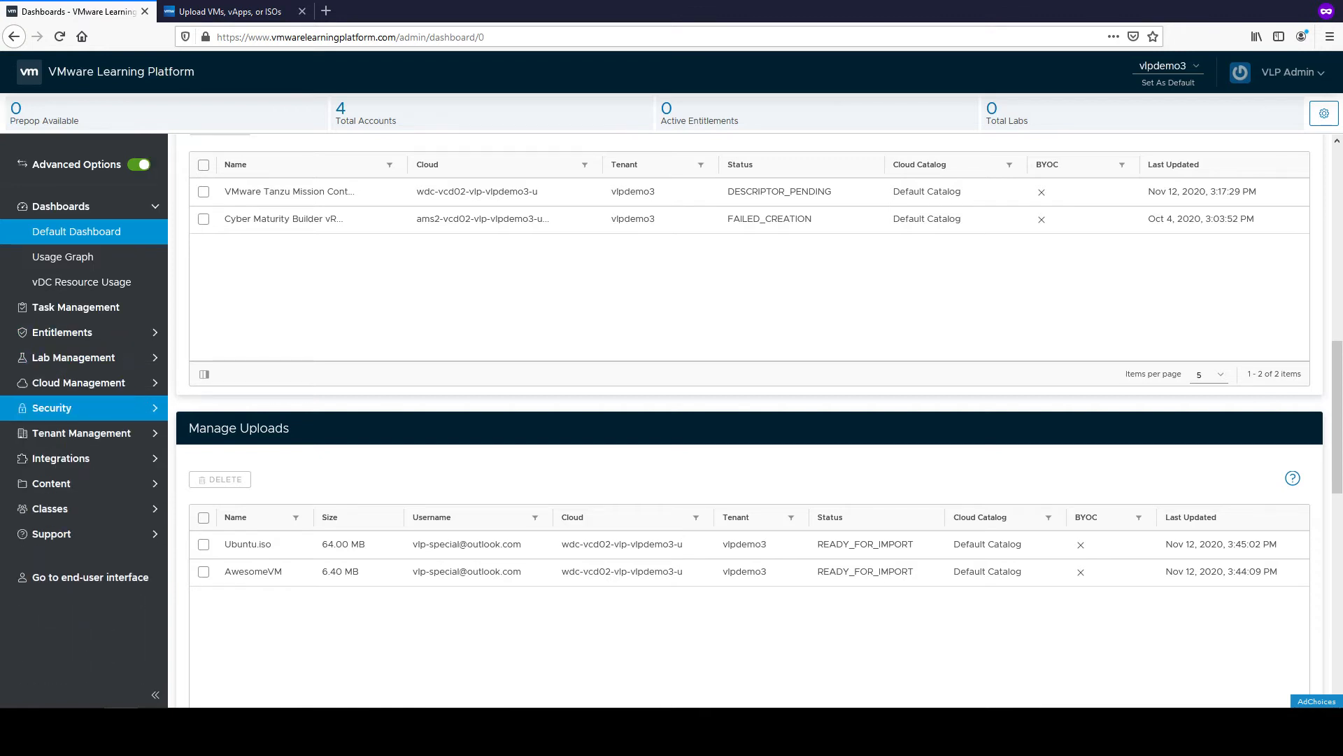
click(78, 383)
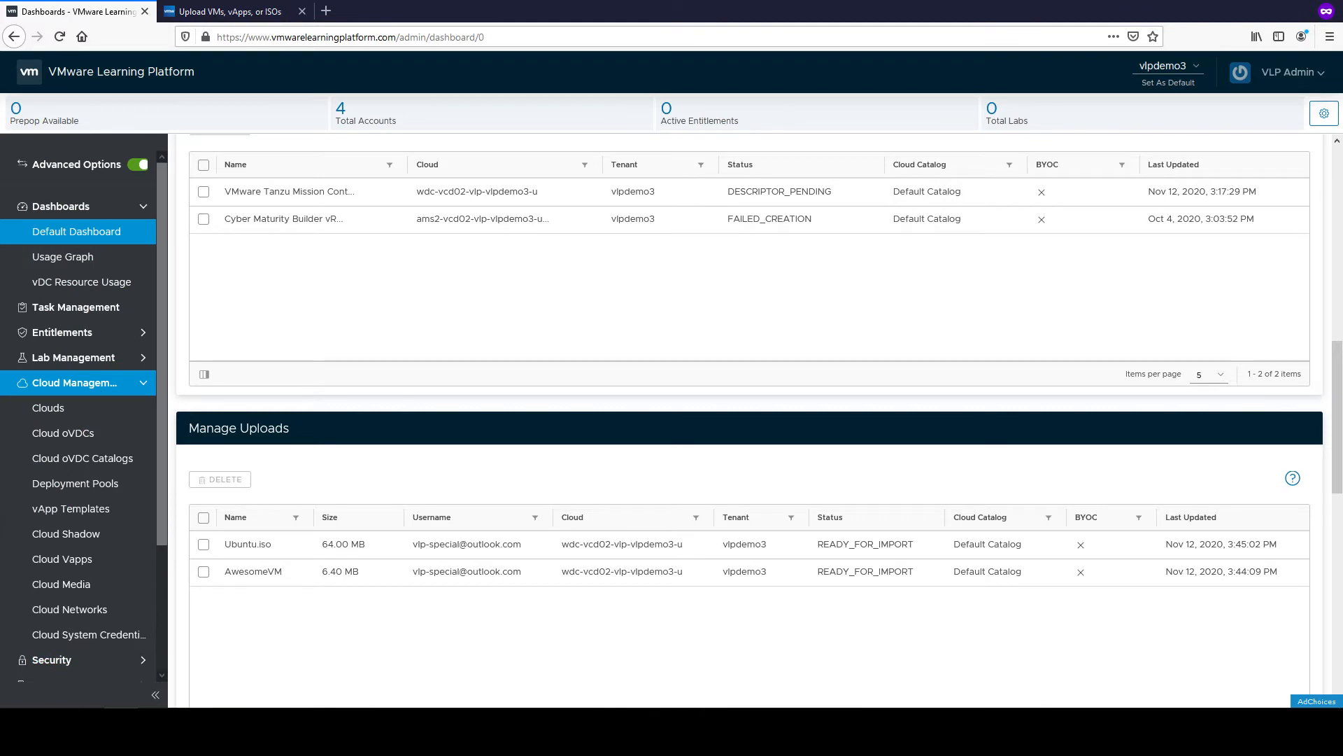
click(91, 582)
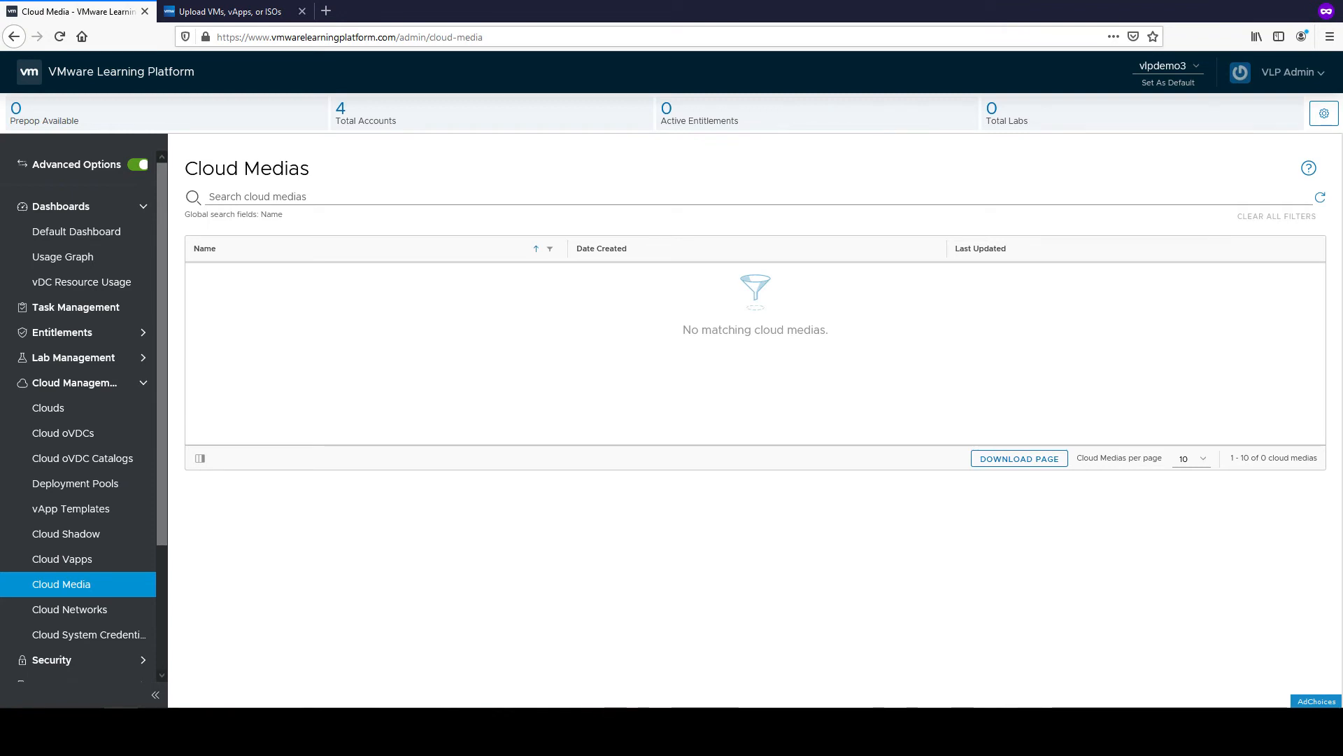
click(77, 231)
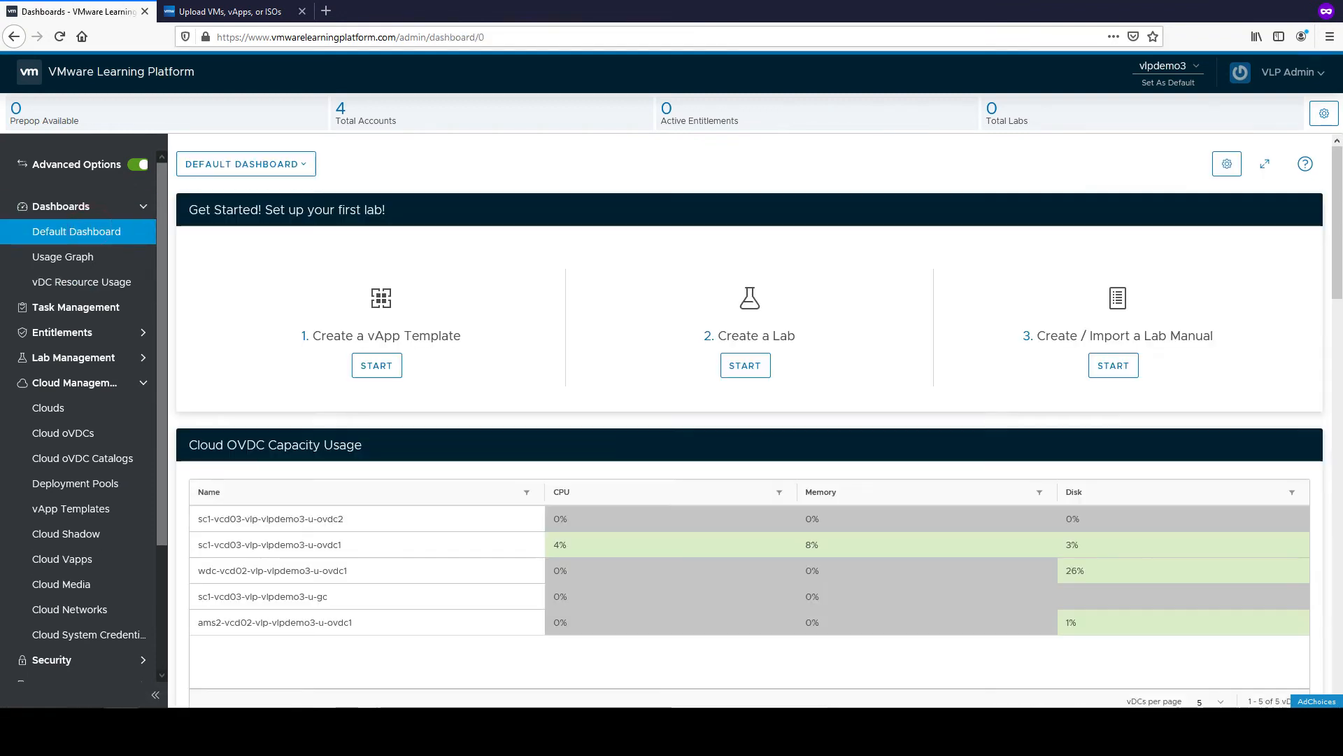
scroll(557, 445, down, 5)
scroll(557, 445, down, 4)
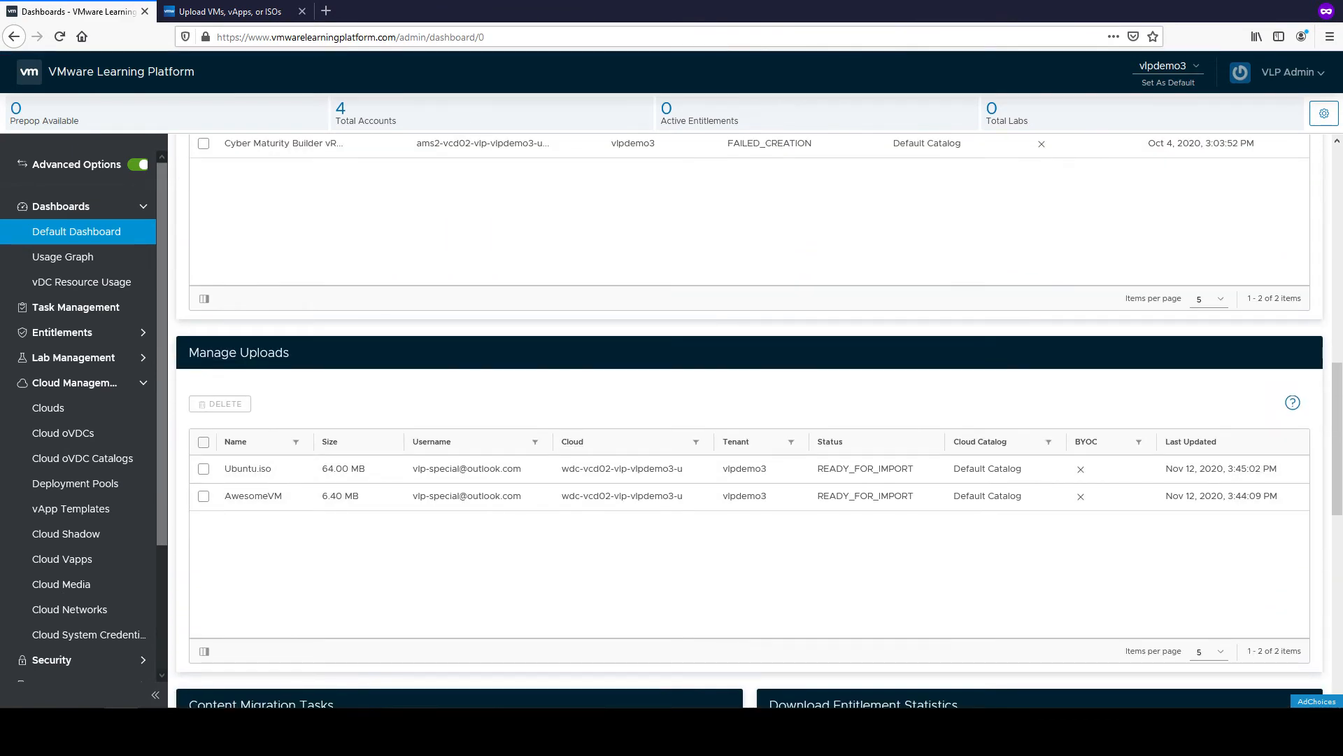
Run a full vApp template resync on the wdc-vcd02-vlp-vlpdemo3-u cloud and open the Cloud Media list
click(47, 407)
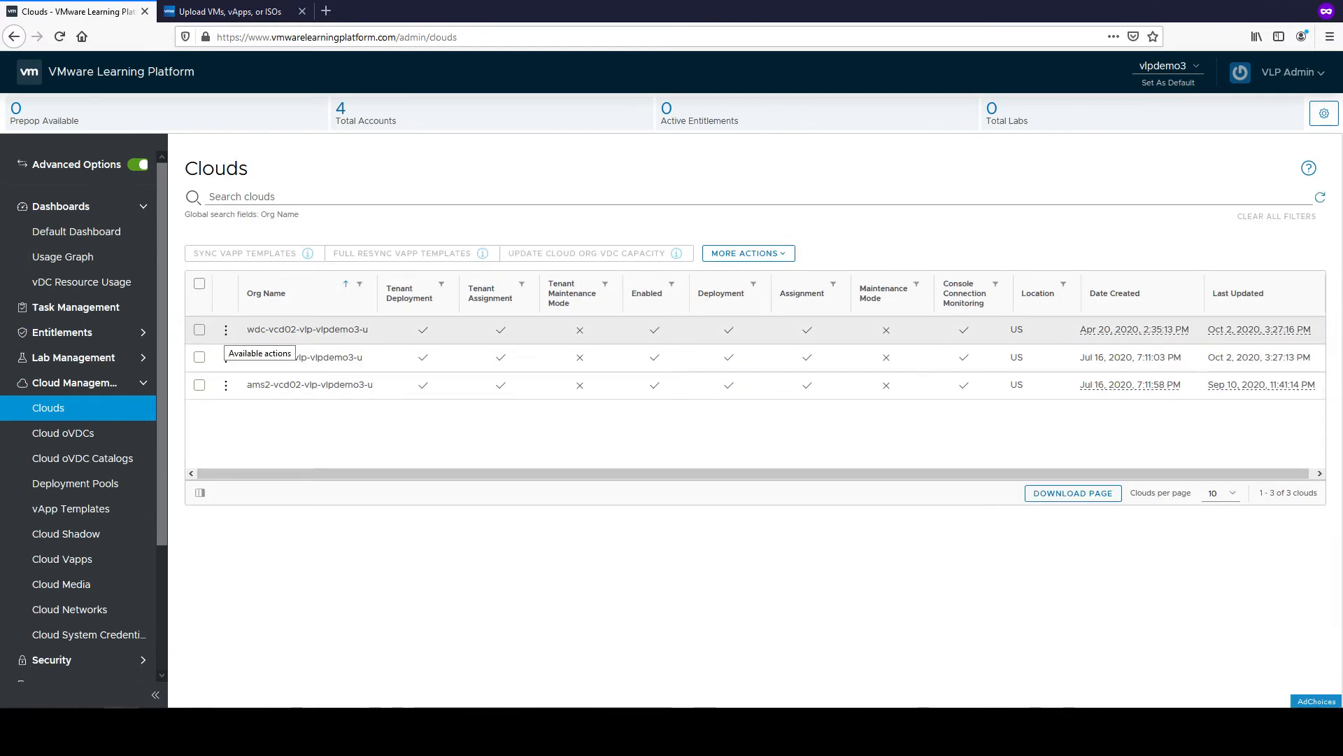
click(225, 329)
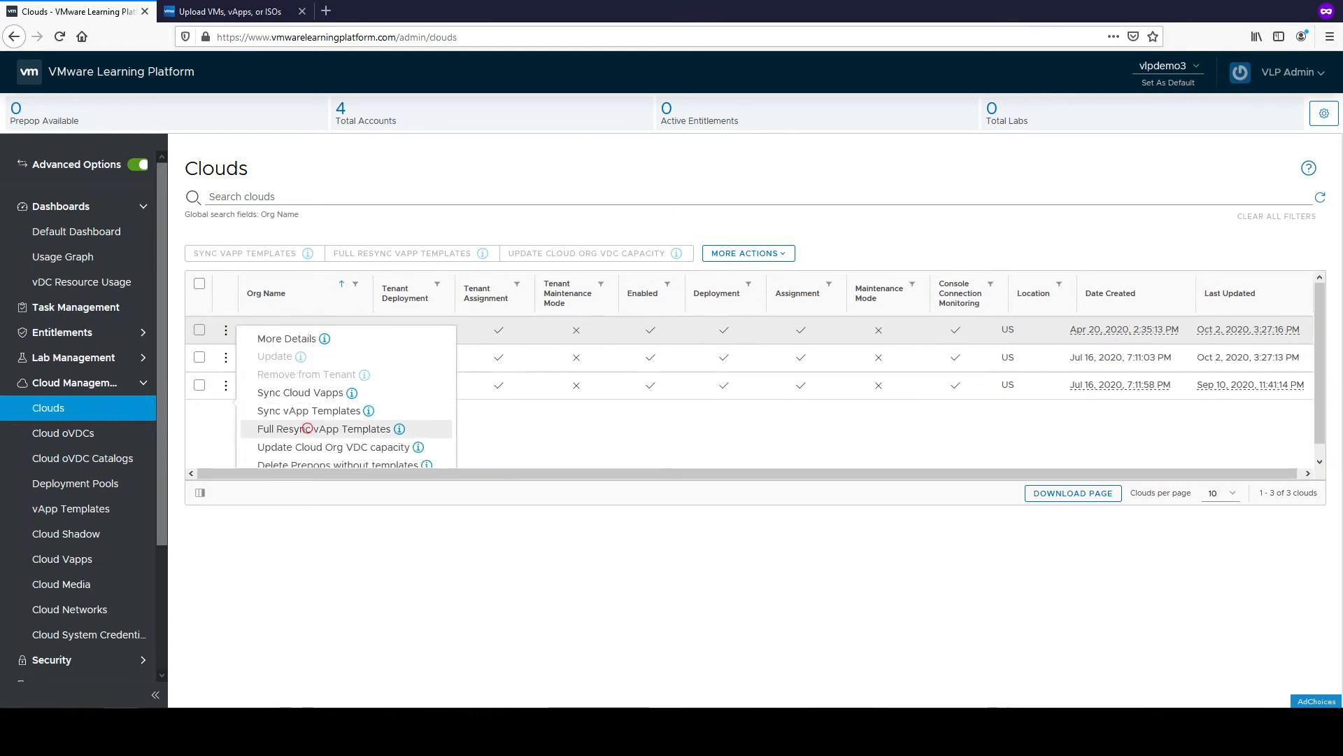
click(308, 428)
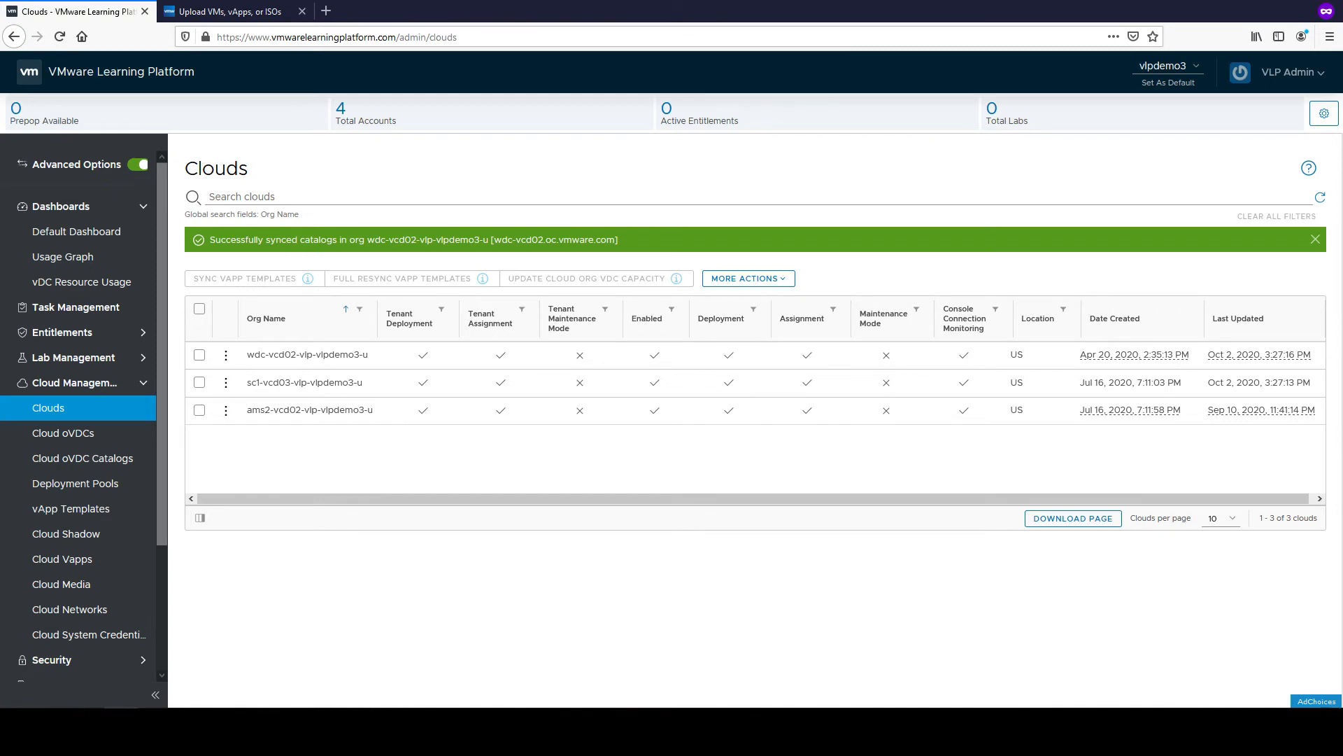
click(1315, 239)
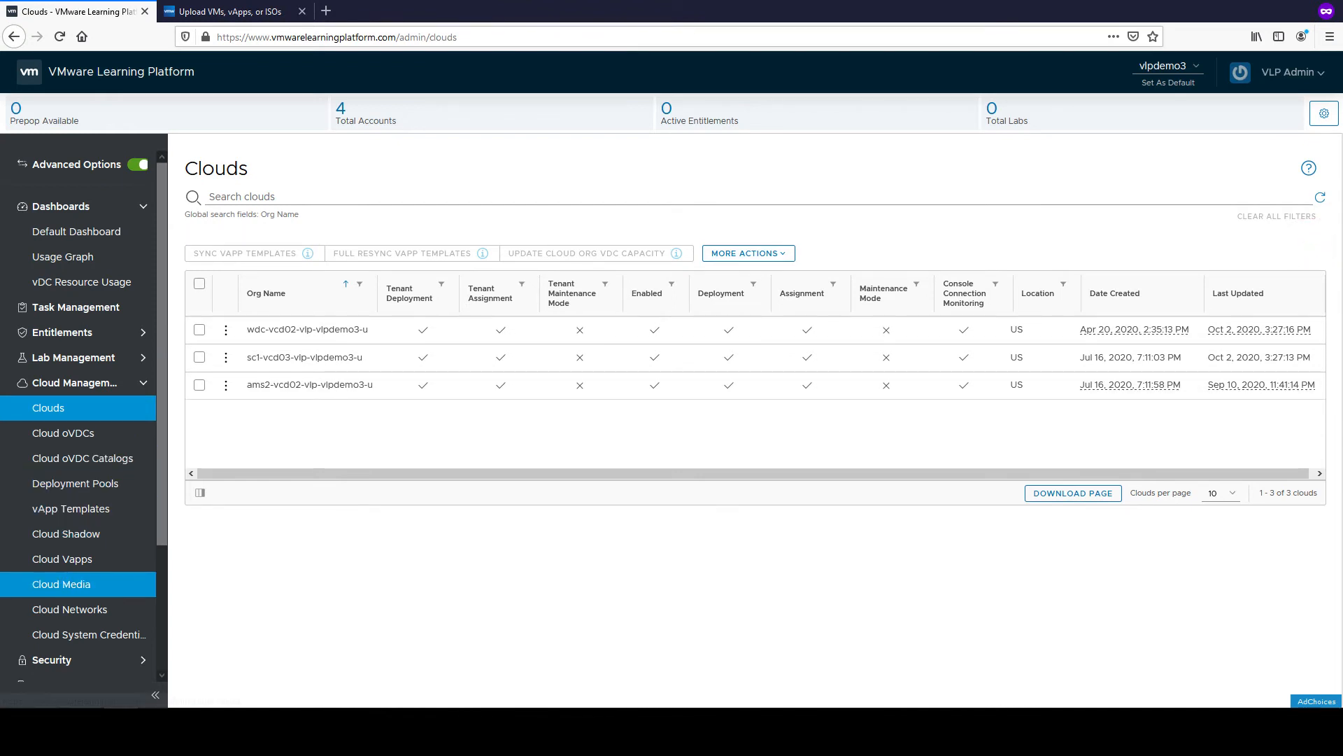
click(61, 584)
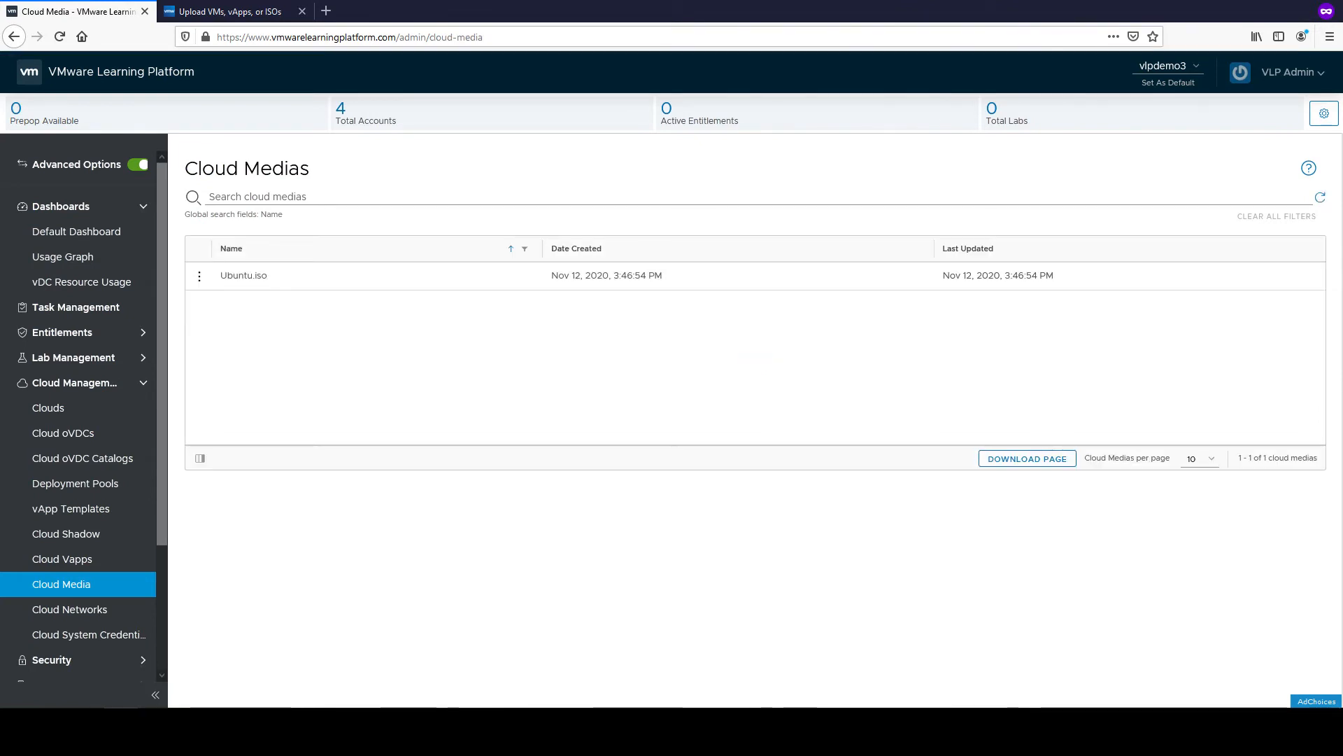
Create a draft from the AwesomeVM lab template in Lab Builder and open its list of drafts
click(73, 357)
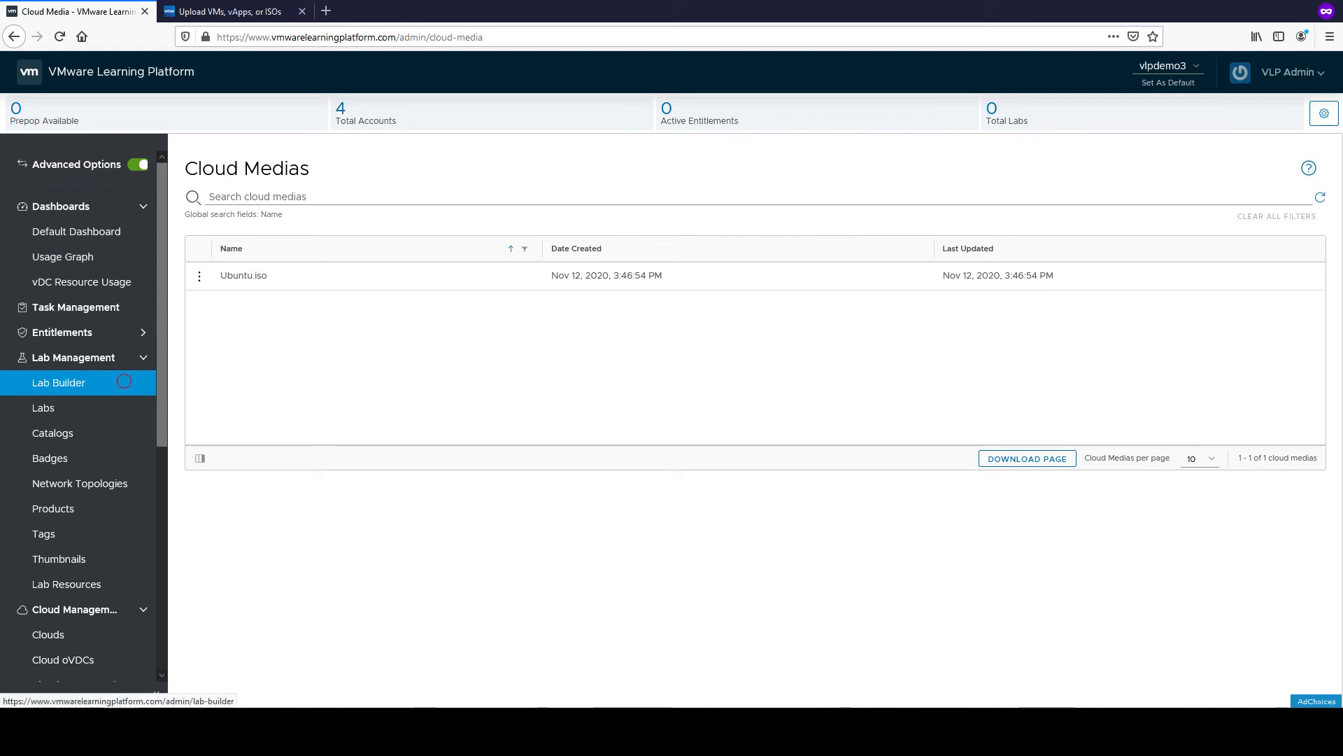
click(124, 382)
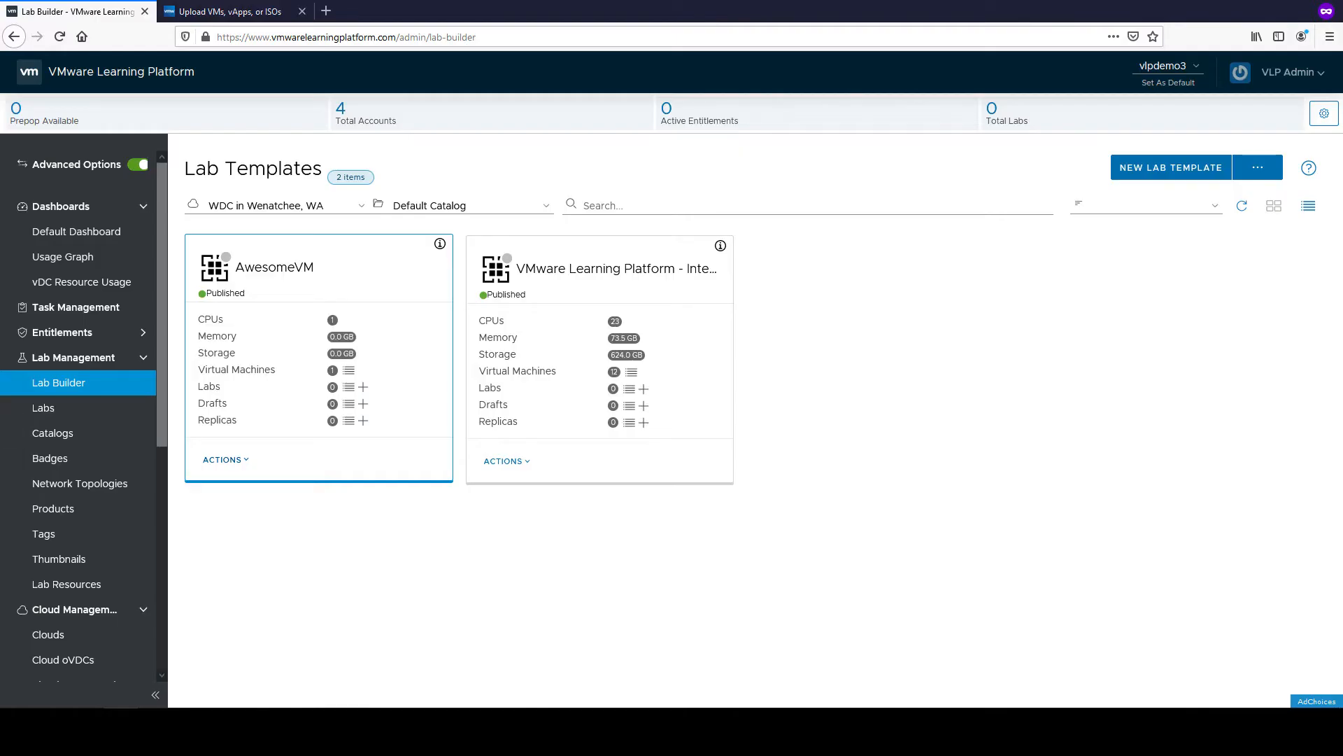
click(225, 459)
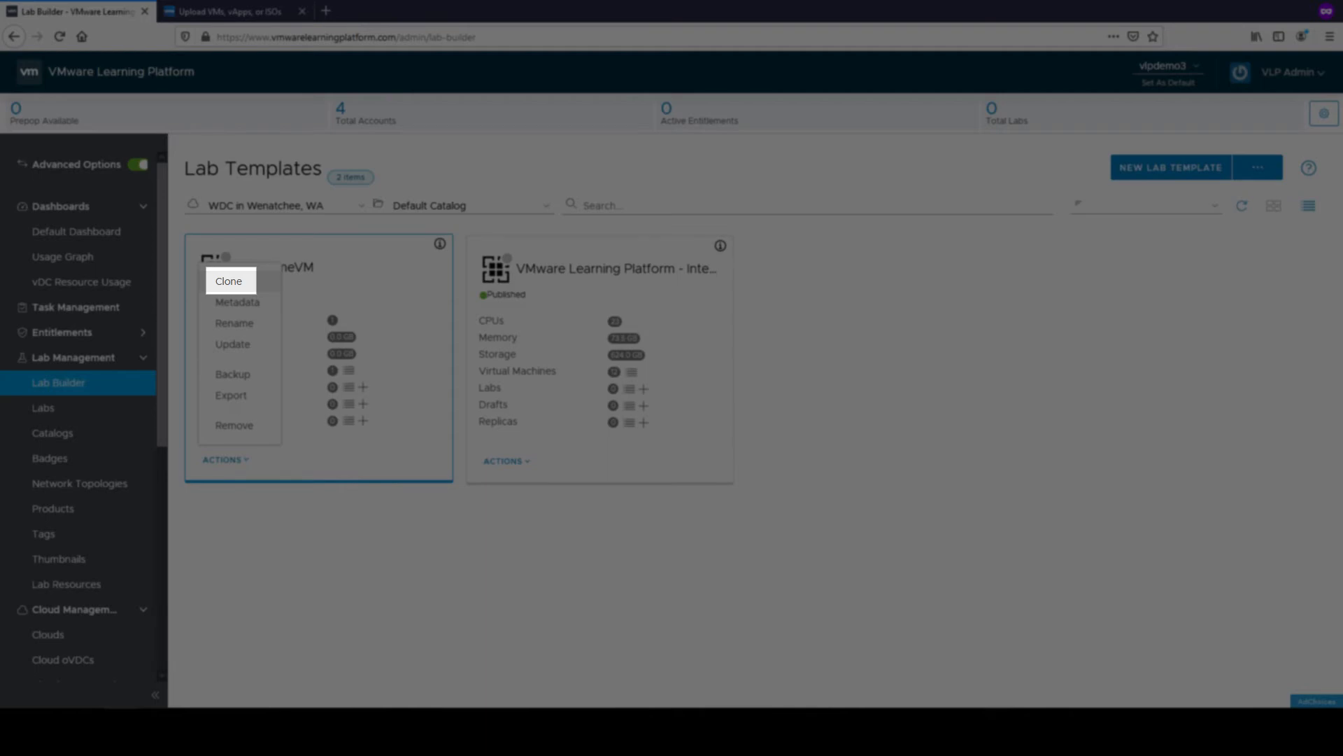
click(354, 280)
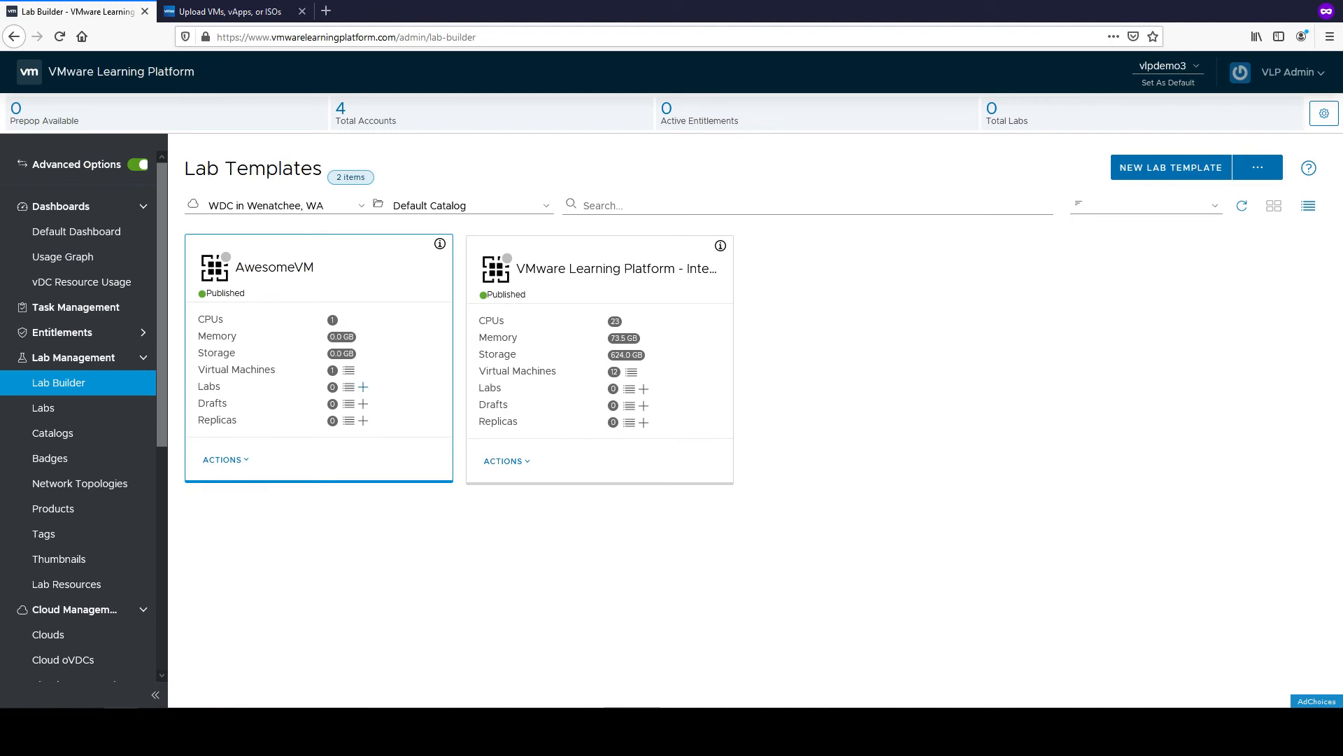
click(363, 404)
click(730, 411)
click(348, 404)
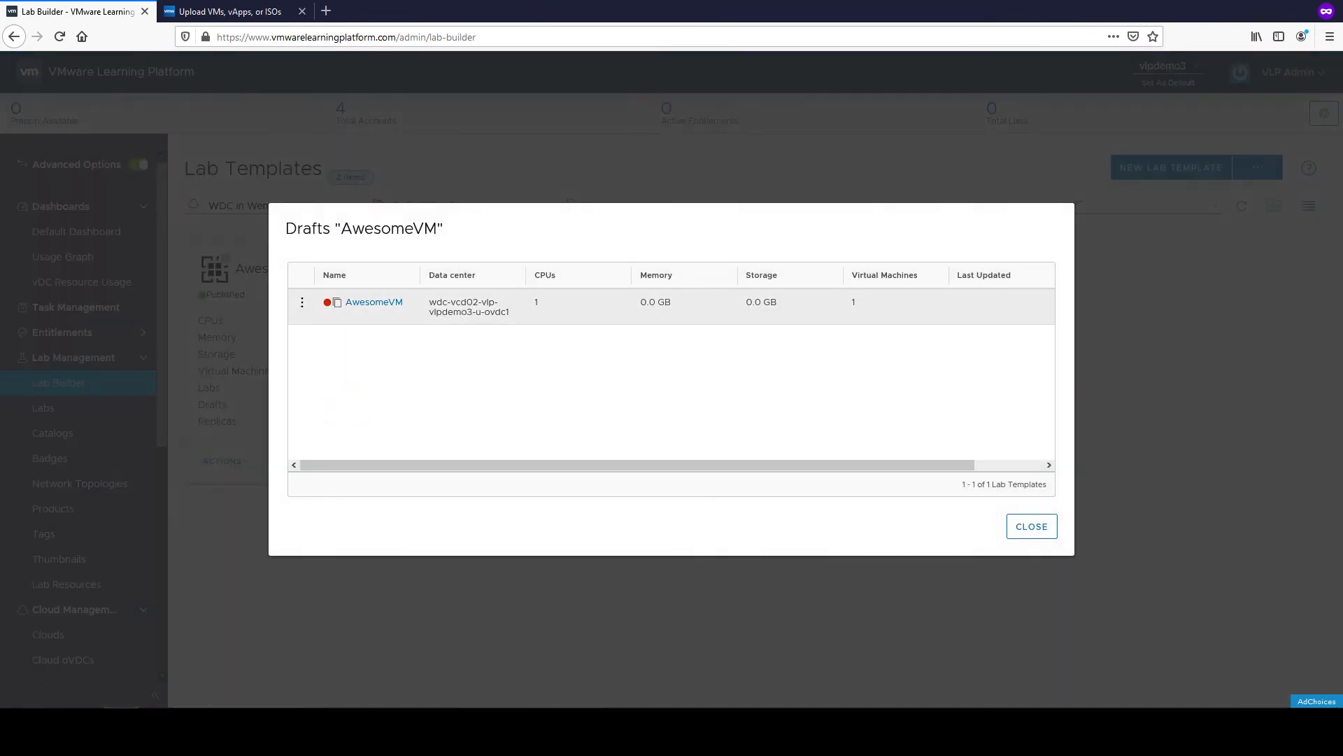
Open the AwesomeVM draft for editing and select its AwesomeVM virtual machine
click(302, 302)
click(357, 286)
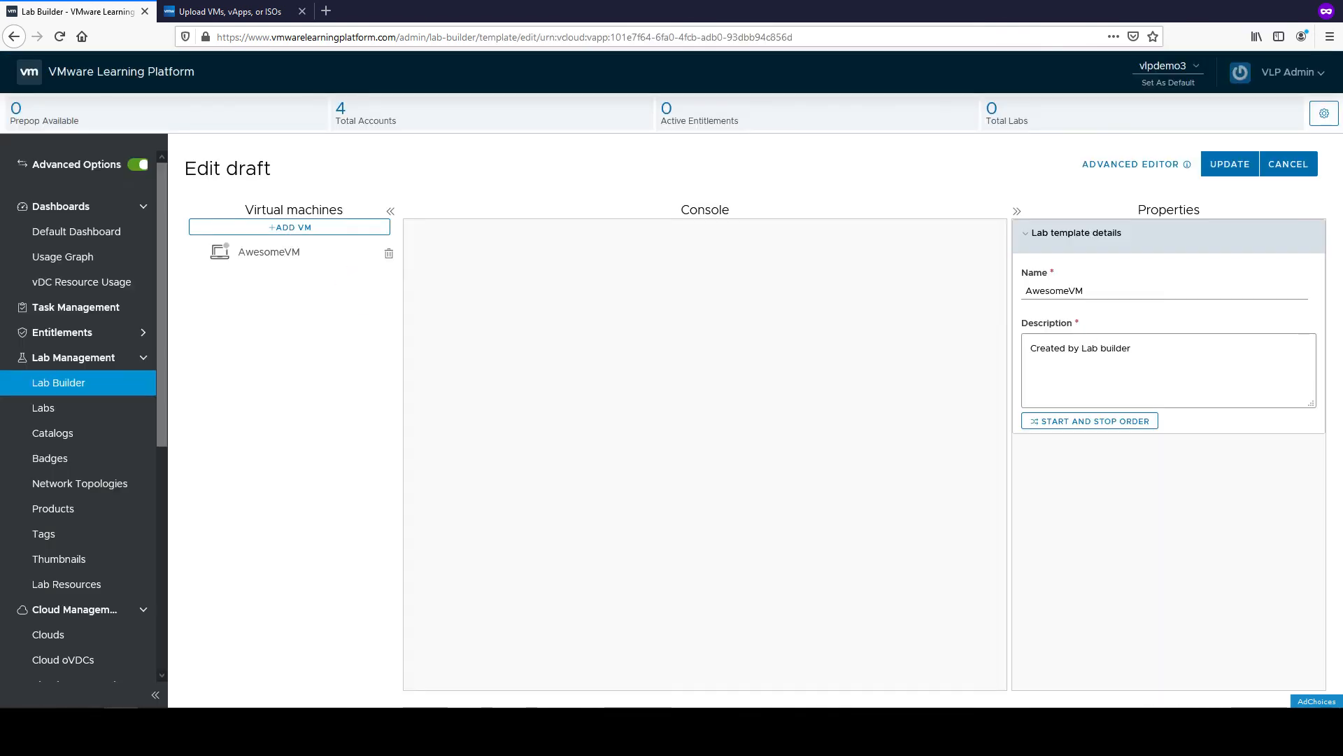
click(323, 255)
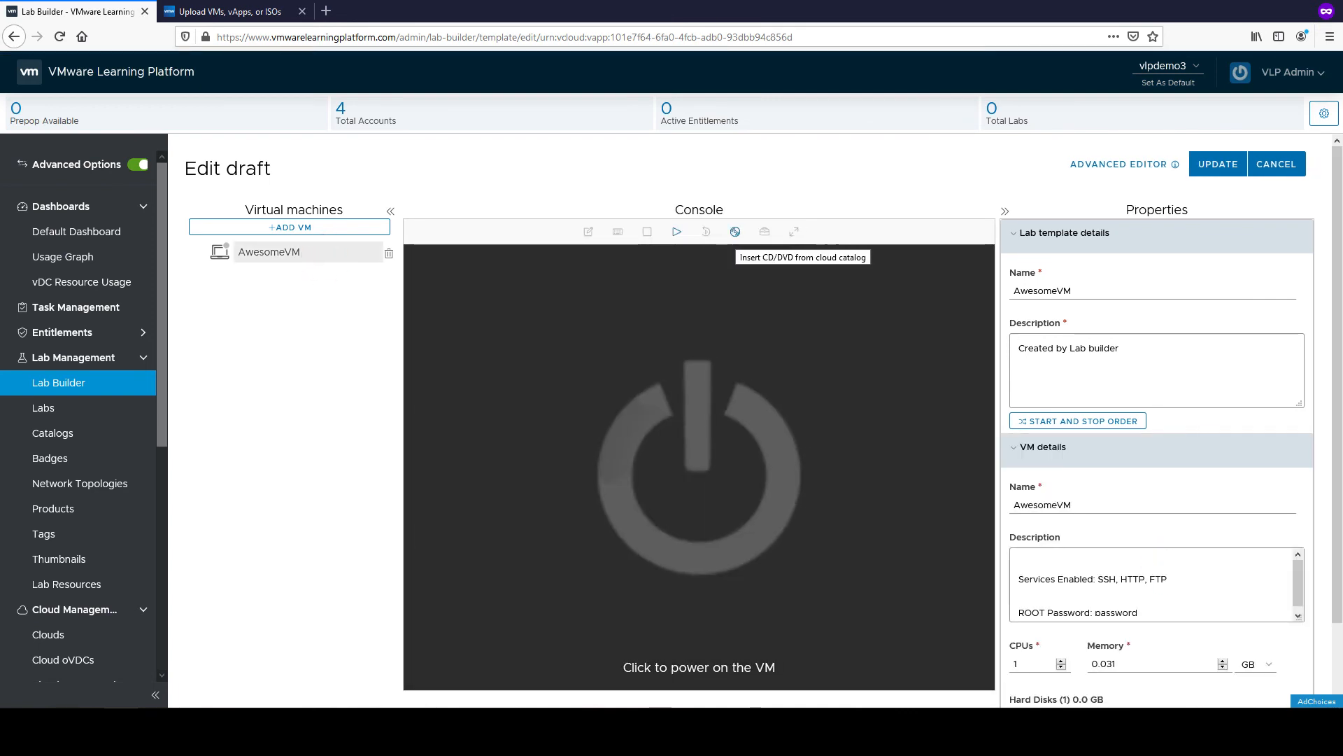
Insert Ubuntu.iso from the cloud catalog into the virtual machine's CD/DVD drive and leave the draft editor
click(735, 233)
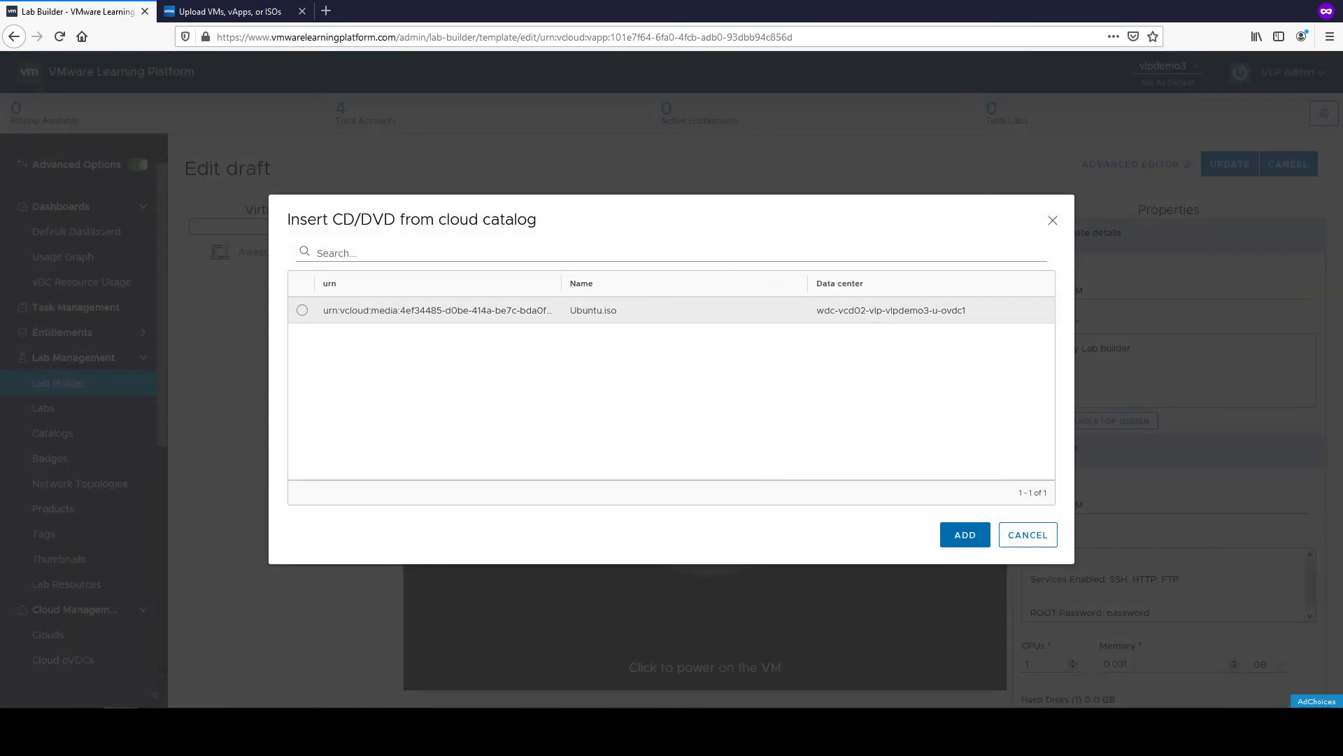
click(302, 310)
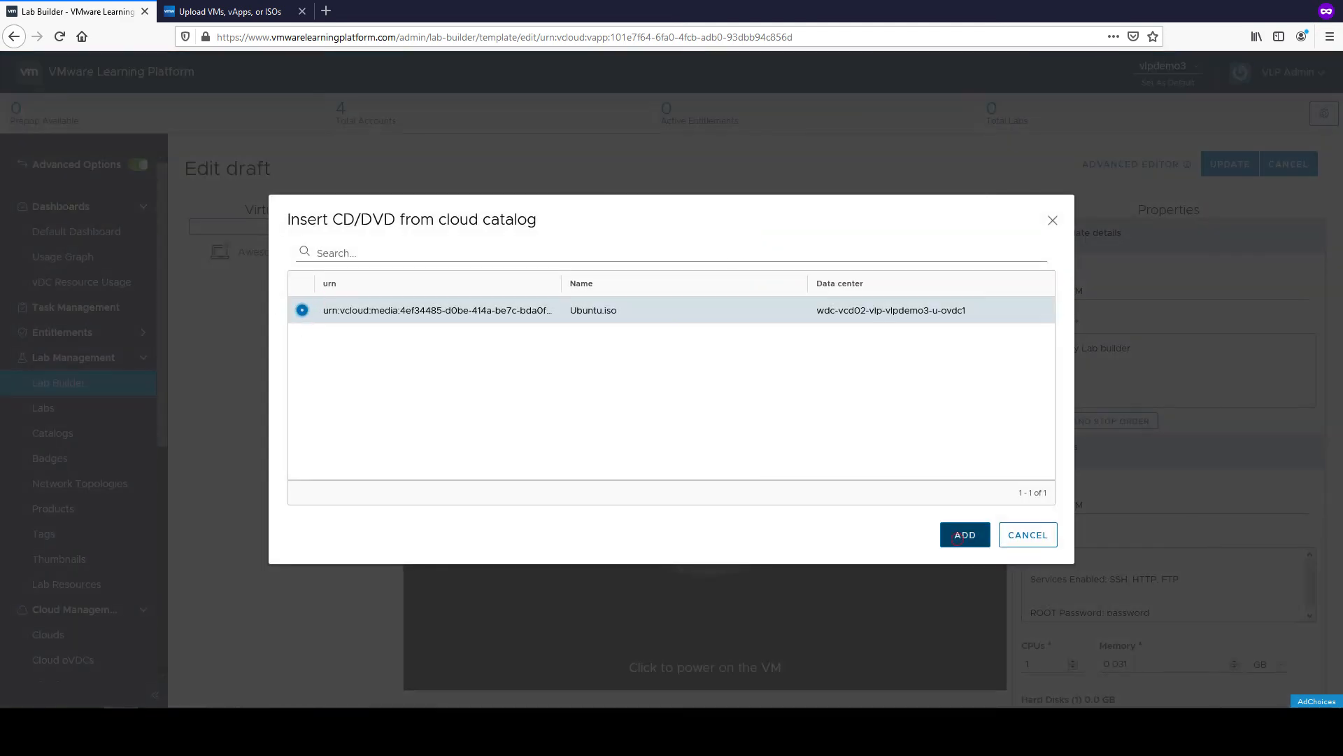
click(965, 535)
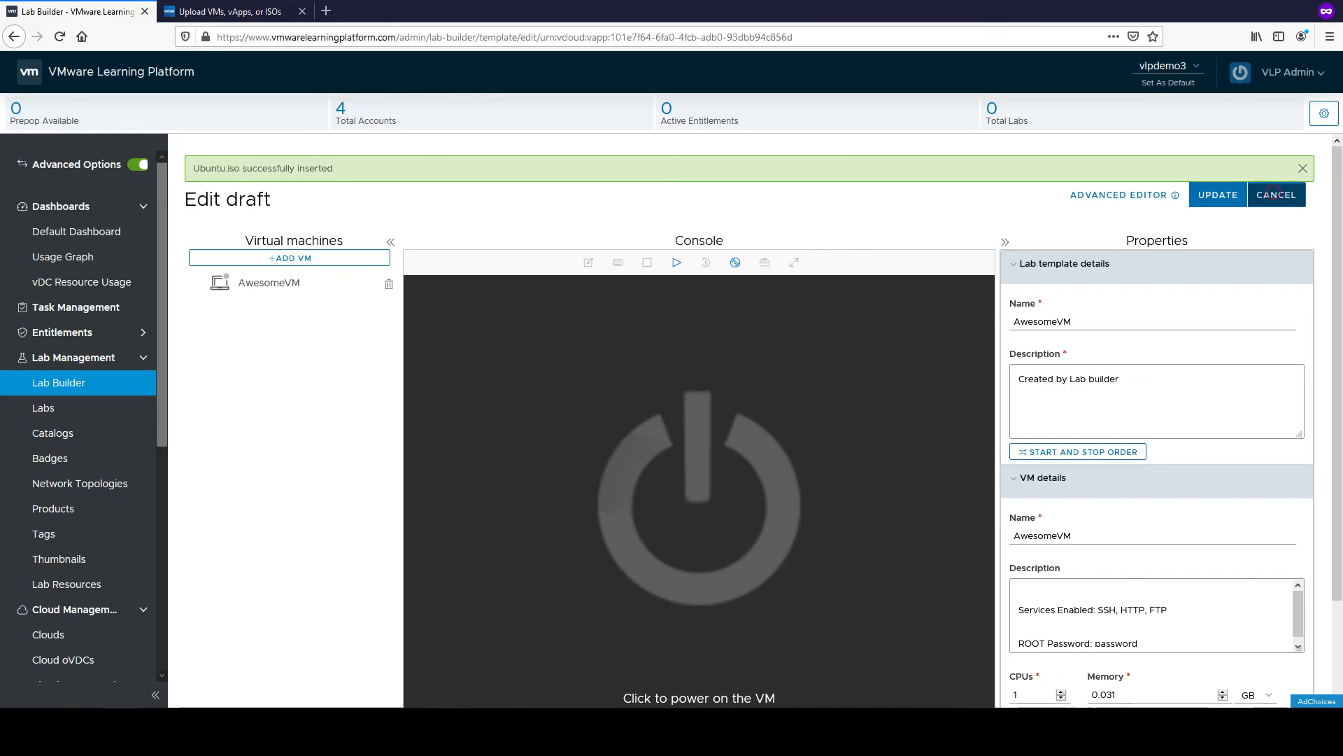
click(1276, 194)
click(763, 413)
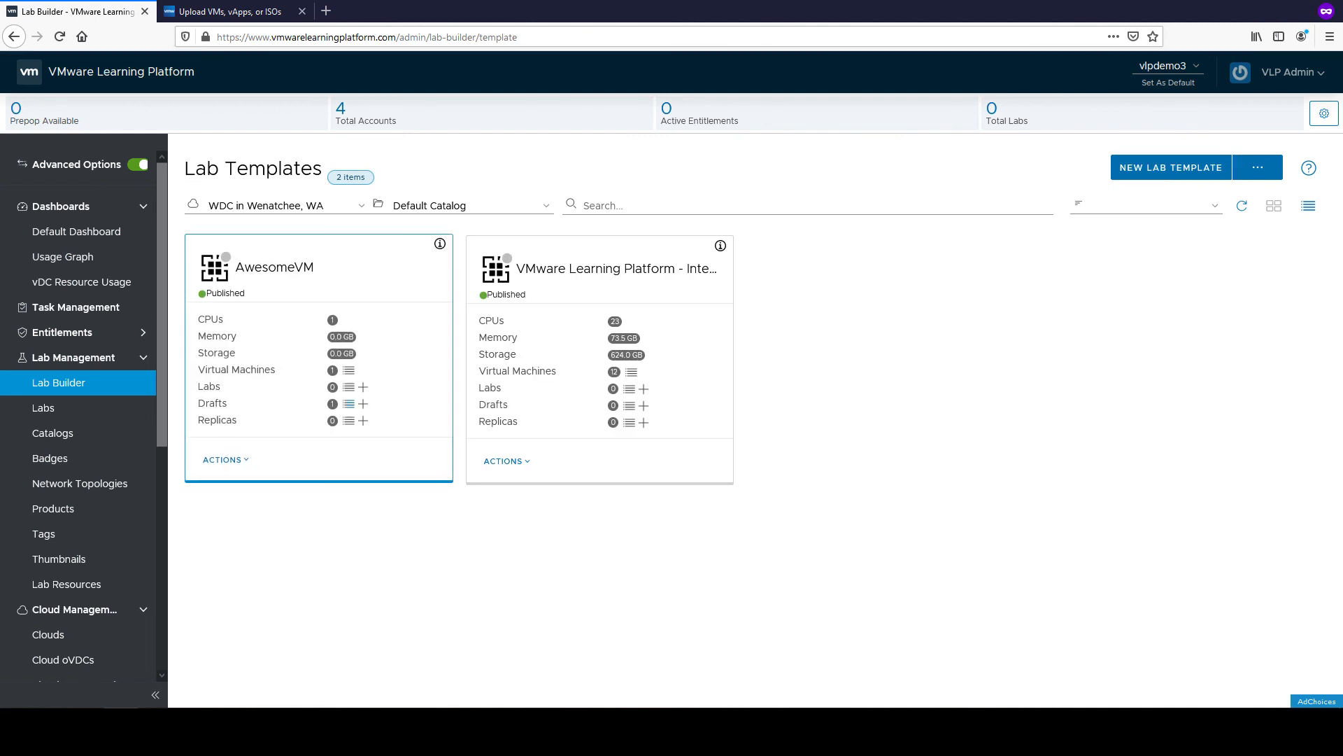
Check the actions available for the AwesomeVM draft and switch to the Upload VMs, vApps, or ISOs documentation page
click(348, 404)
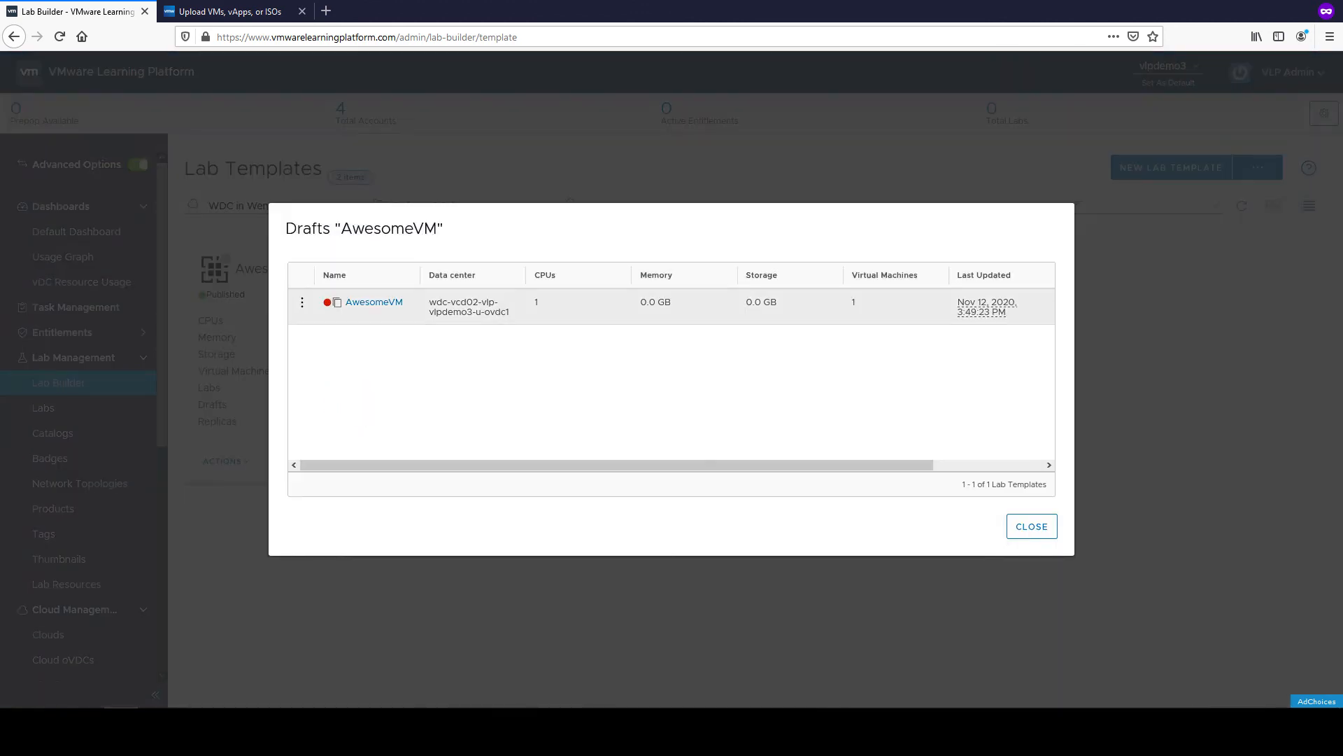
click(302, 301)
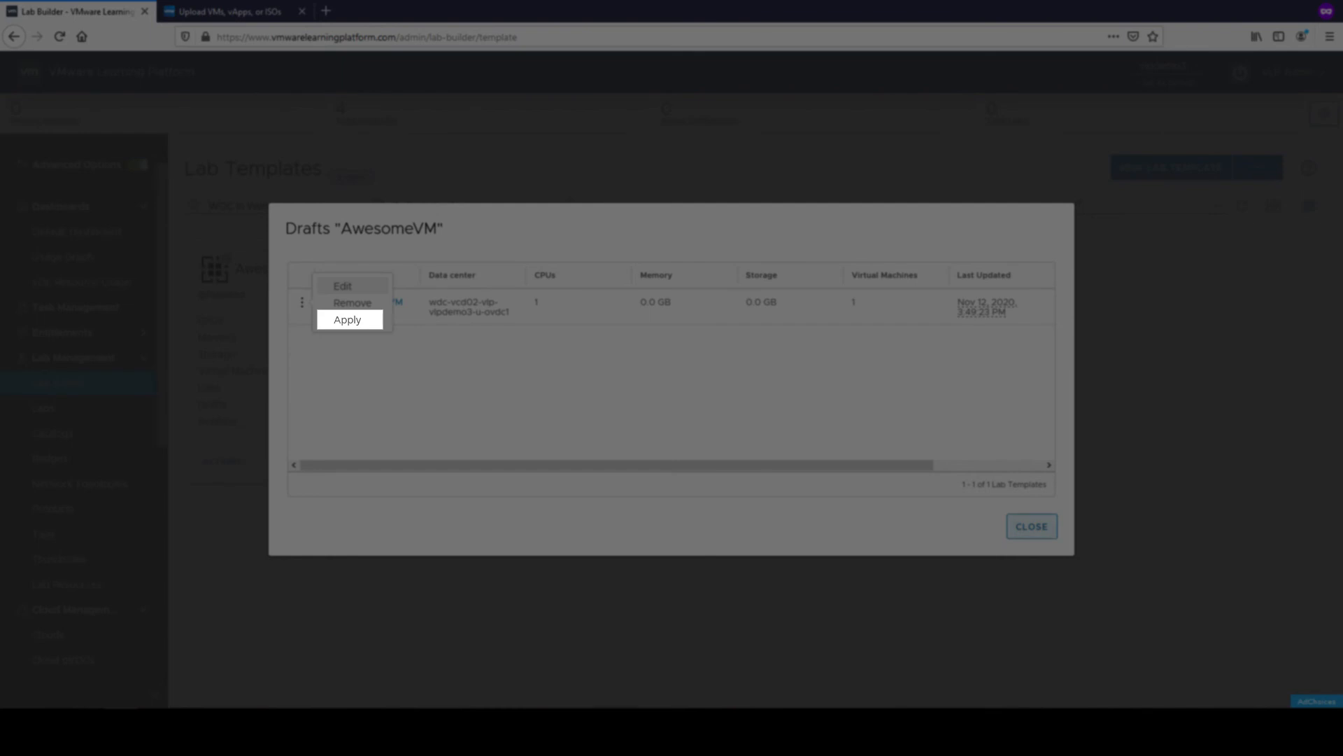
click(454, 368)
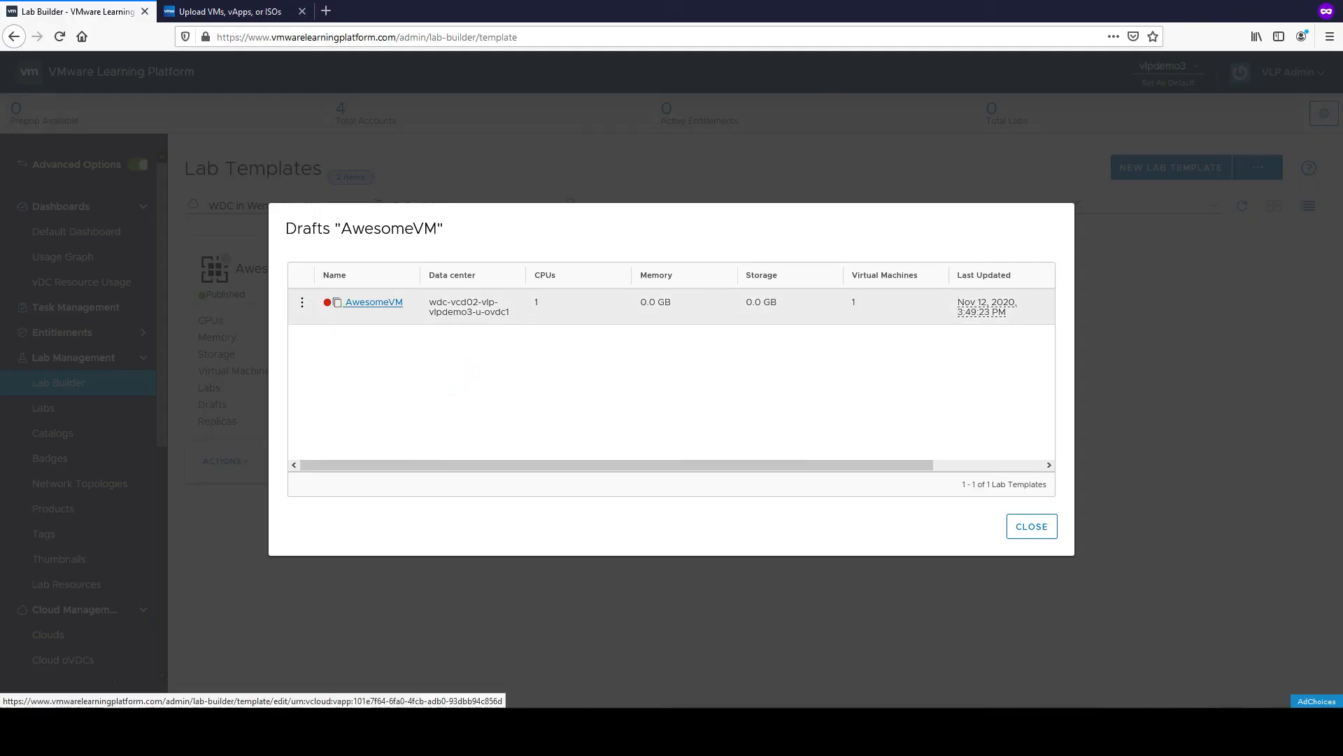
click(1023, 523)
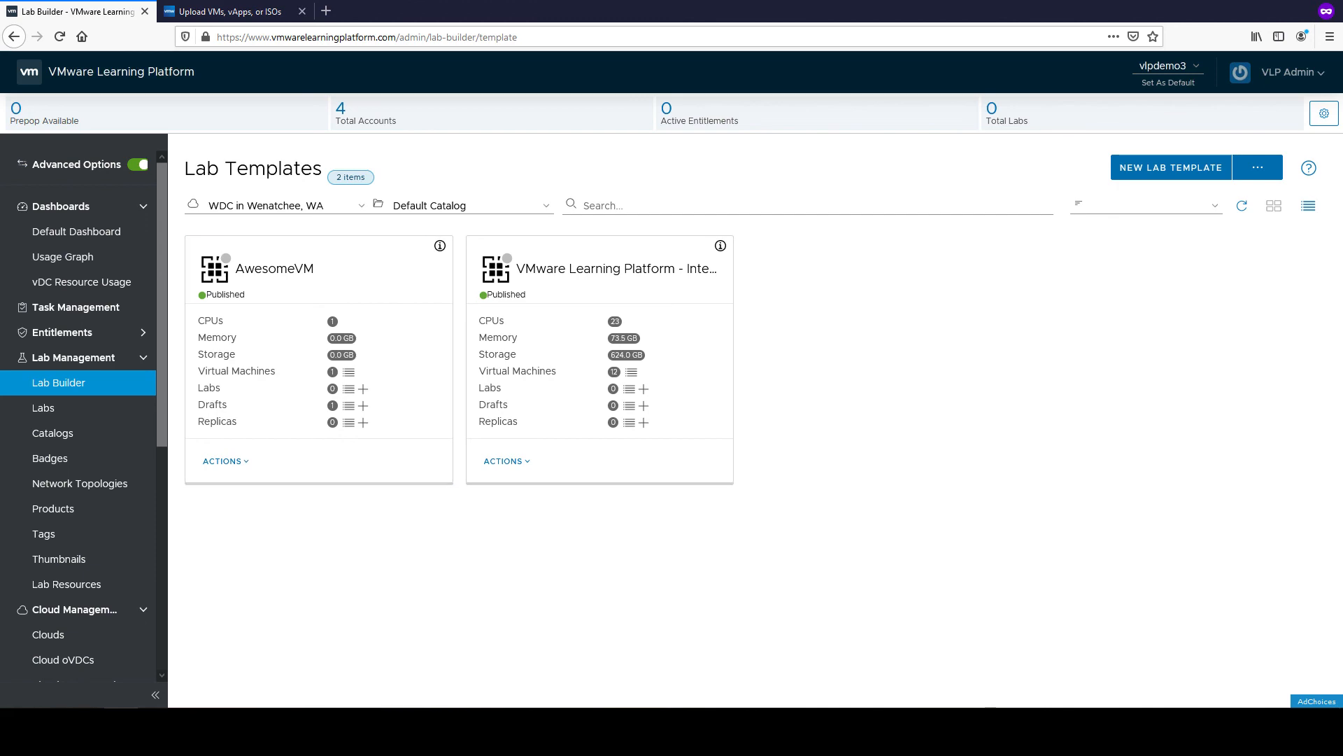
click(256, 10)
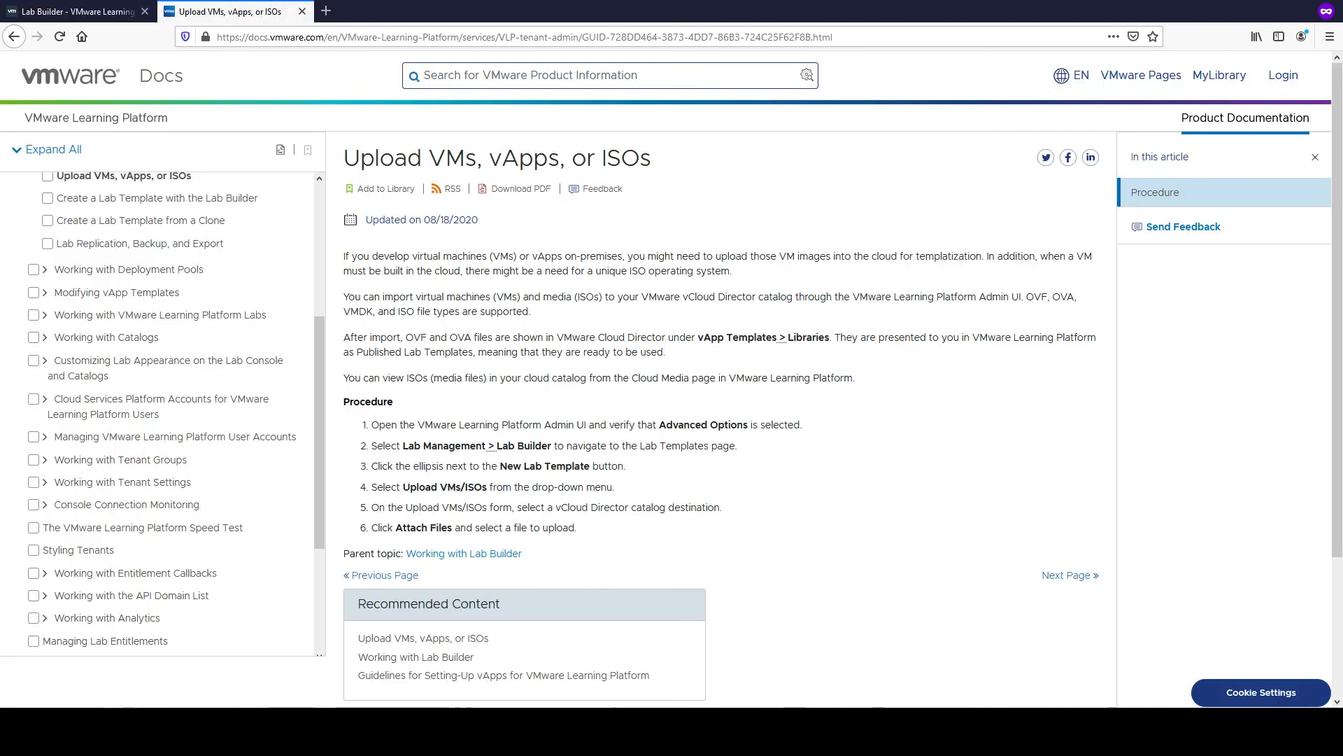